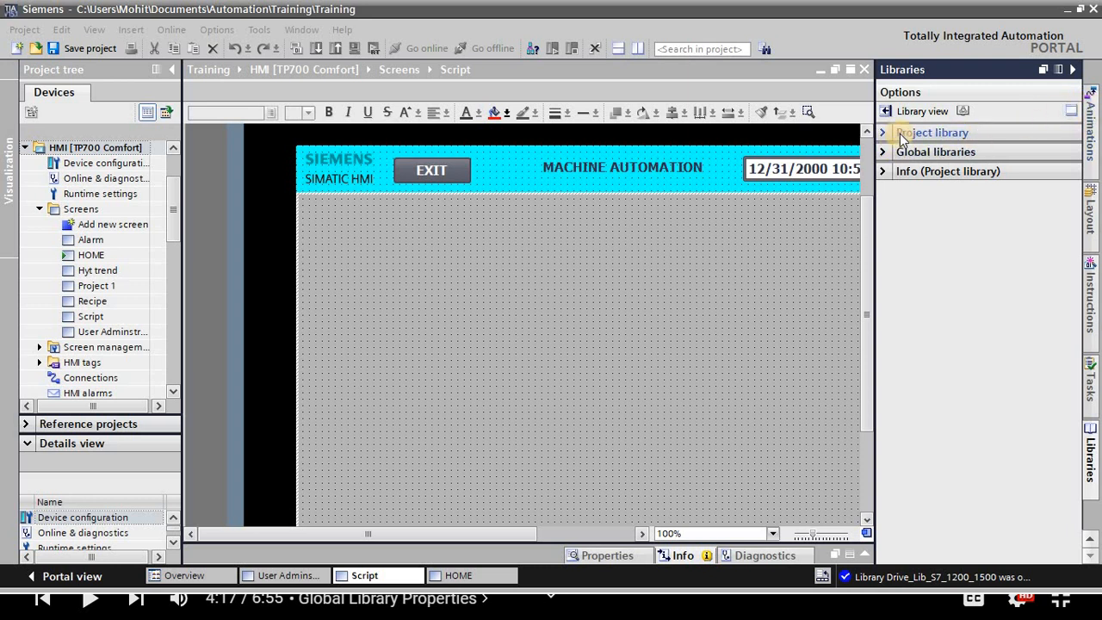
Step: Place a green square blower graphic on the Script screen and a red one directly below it
{"action": "left_click", "coordinate": [943, 139]}
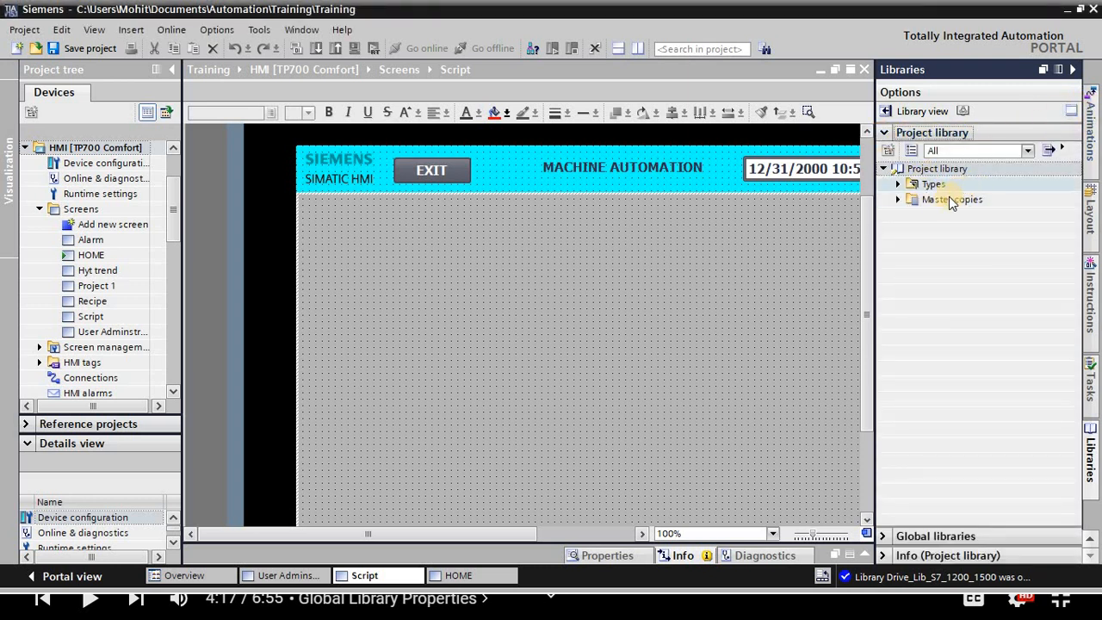
{"action": "left_click", "coordinate": [900, 199]}
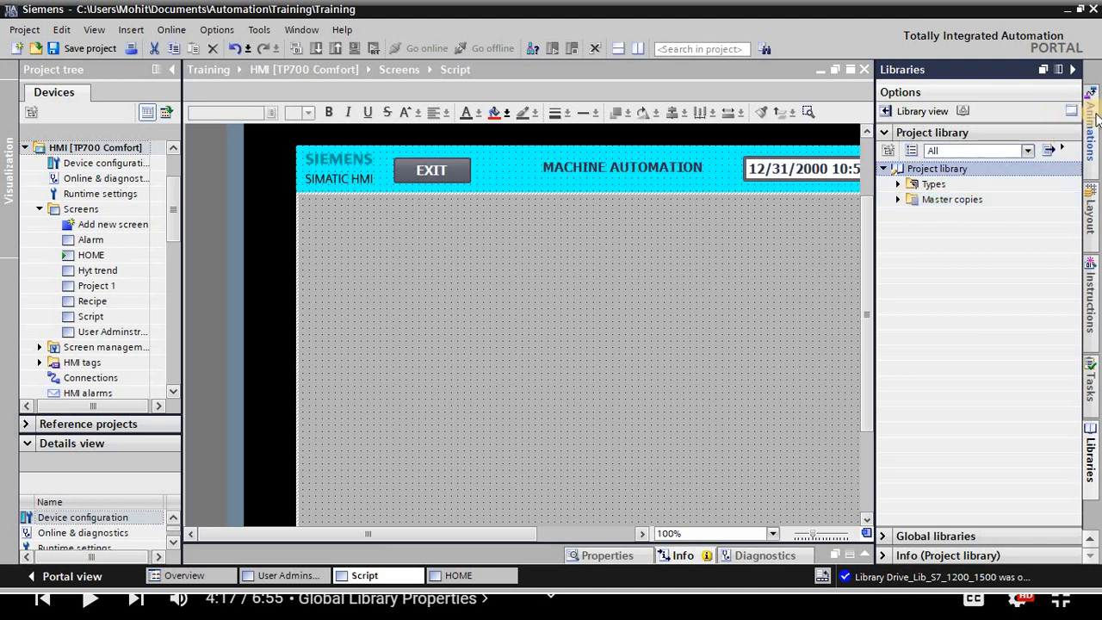
{"action": "left_click", "coordinate": [1089, 537]}
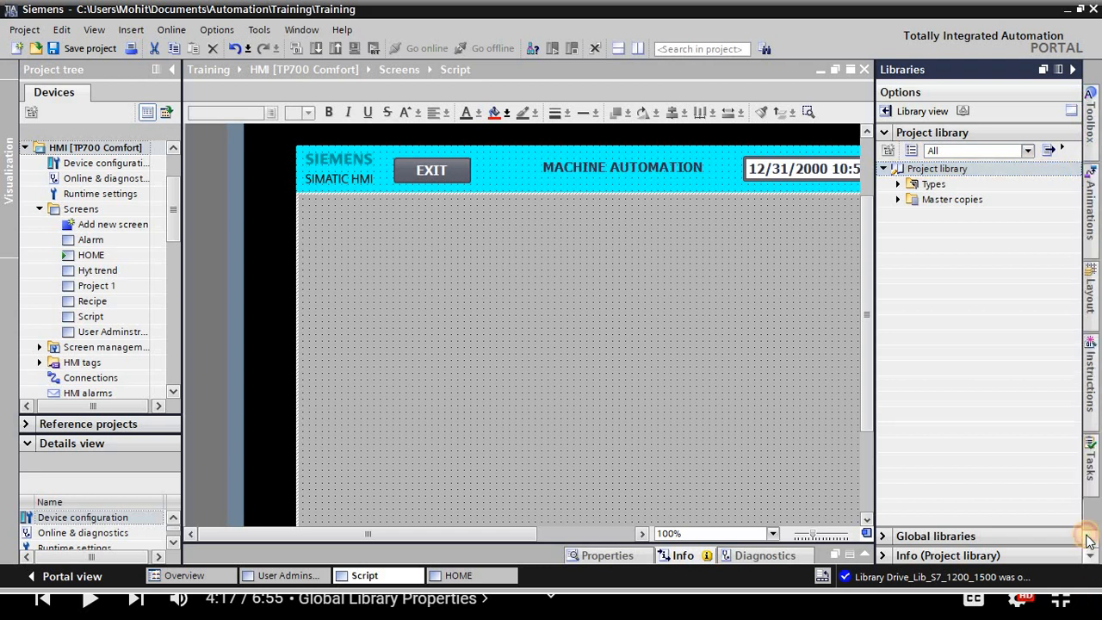
{"action": "left_click", "coordinate": [1089, 136]}
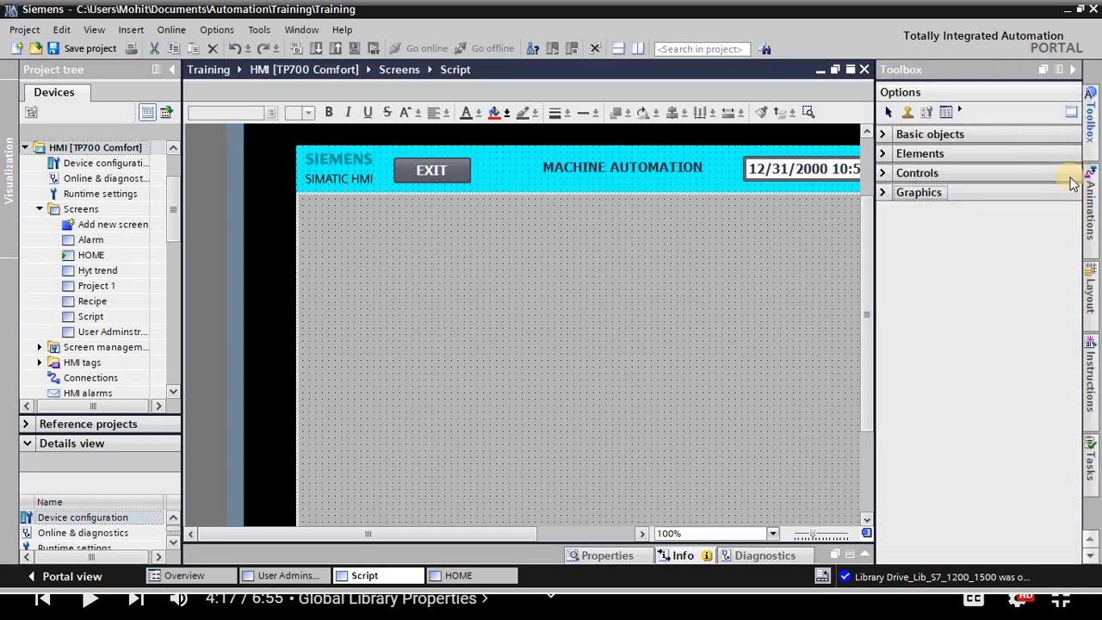
{"action": "left_click", "coordinate": [888, 195]}
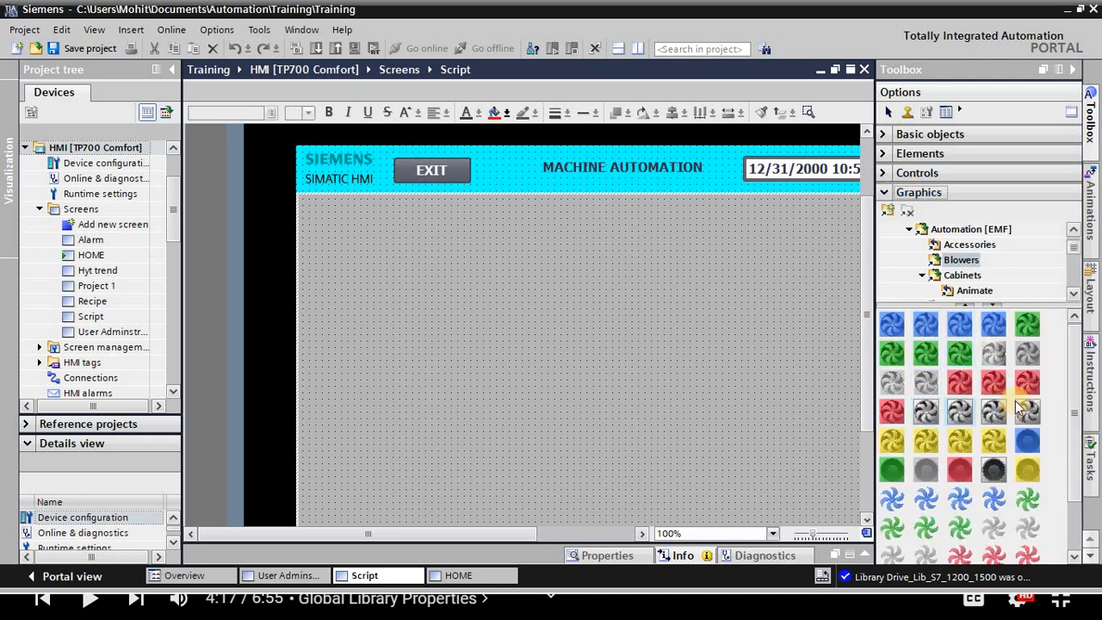
{"action": "left_click_drag", "start_coordinate": [888, 355], "coordinate": [428, 288]}
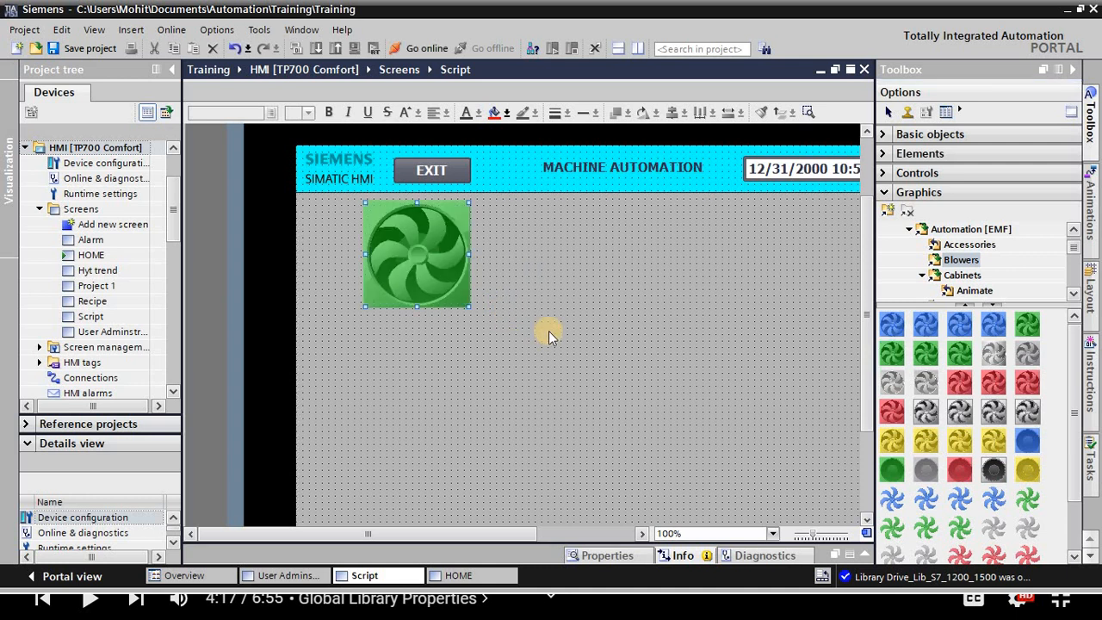
{"action": "left_click_drag", "start_coordinate": [549, 358], "coordinate": [419, 393]}
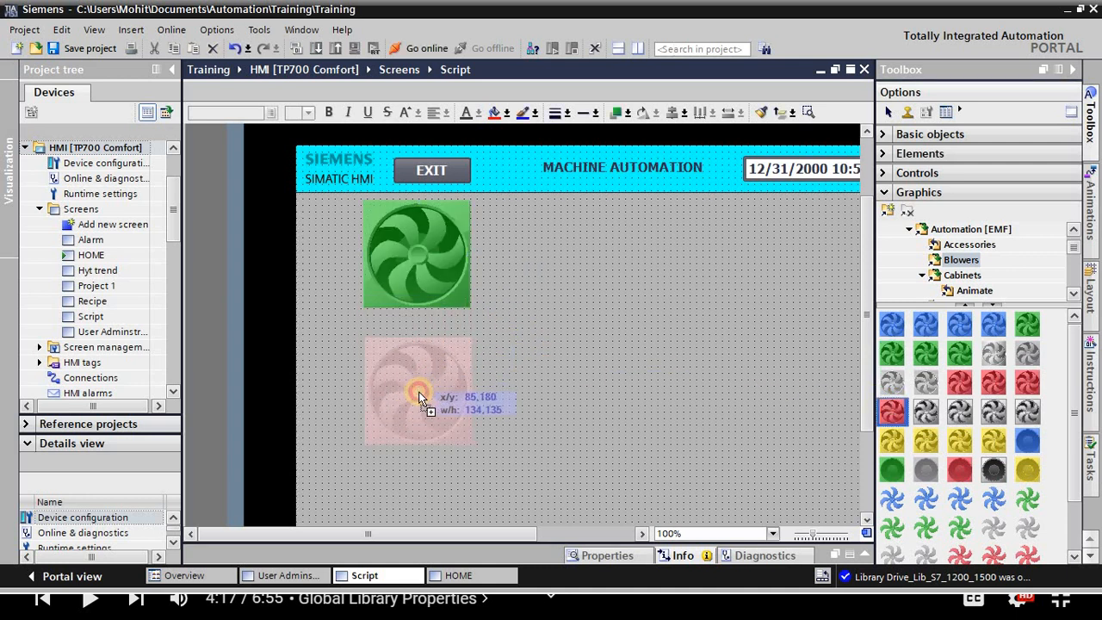
Step: Add the green and red blower graphics from the screen to the project library's master copies
{"action": "left_click", "coordinate": [885, 192]}
{"action": "left_click", "coordinate": [1091, 560]}
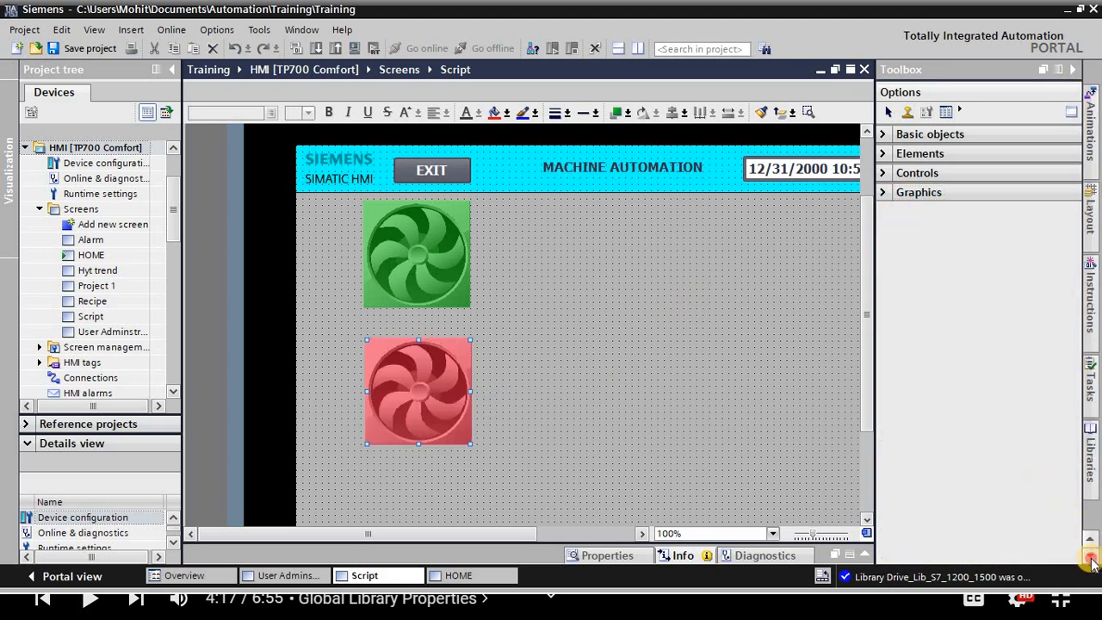
{"action": "left_click", "coordinate": [1090, 465]}
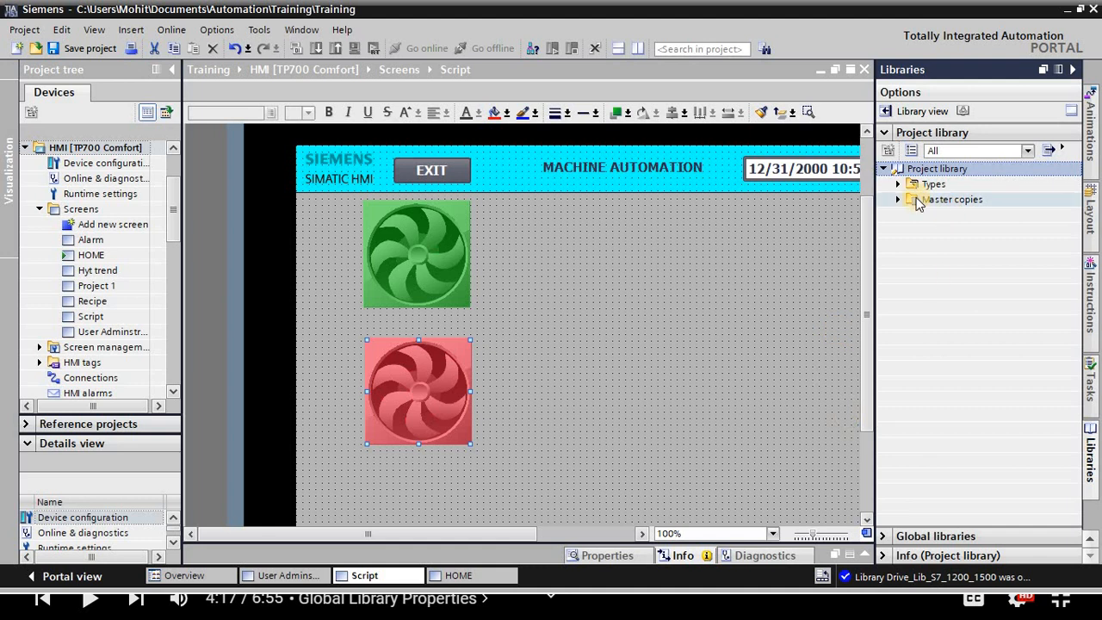
{"action": "left_click", "coordinate": [429, 277]}
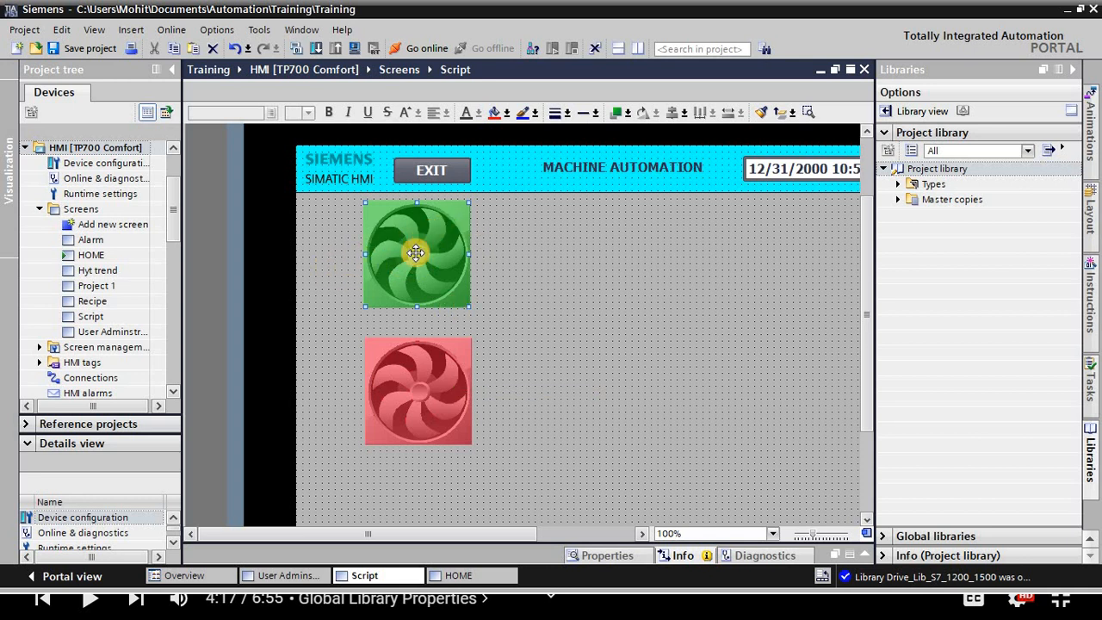
{"action": "left_click_drag", "start_coordinate": [468, 249], "coordinate": [938, 199]}
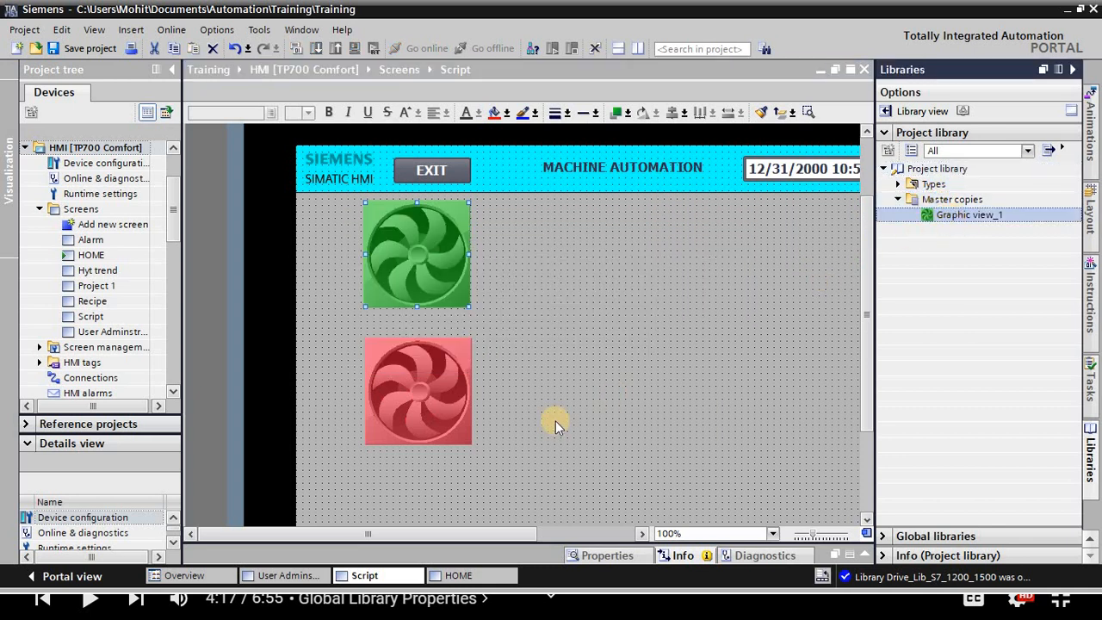
{"action": "left_click_drag", "start_coordinate": [430, 393], "coordinate": [951, 202]}
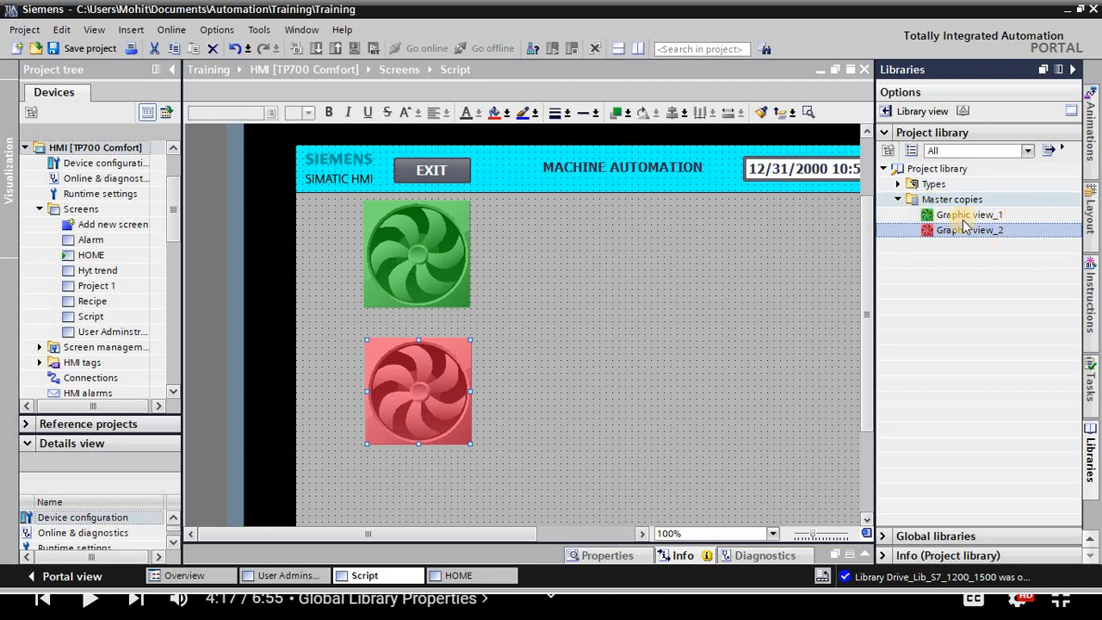
Step: Create a folder named "Project object" under the project library's master copies
{"action": "left_click", "coordinate": [906, 199]}
{"action": "left_click", "coordinate": [898, 198]}
{"action": "right_click", "coordinate": [904, 202]}
{"action": "left_click", "coordinate": [940, 211]}
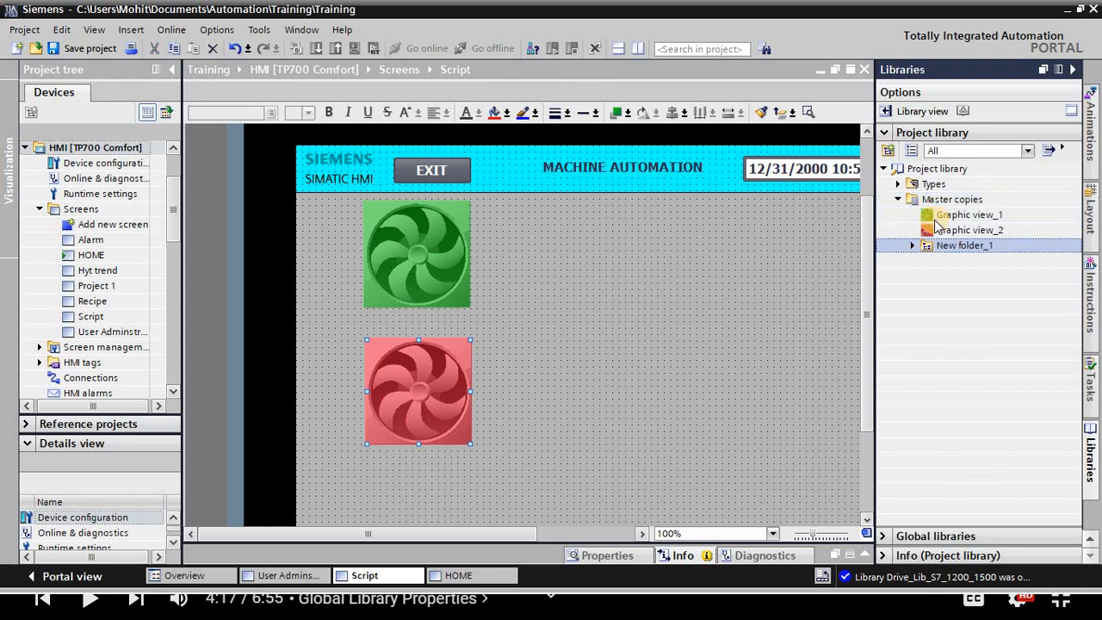
{"action": "type", "text": "Project object"}
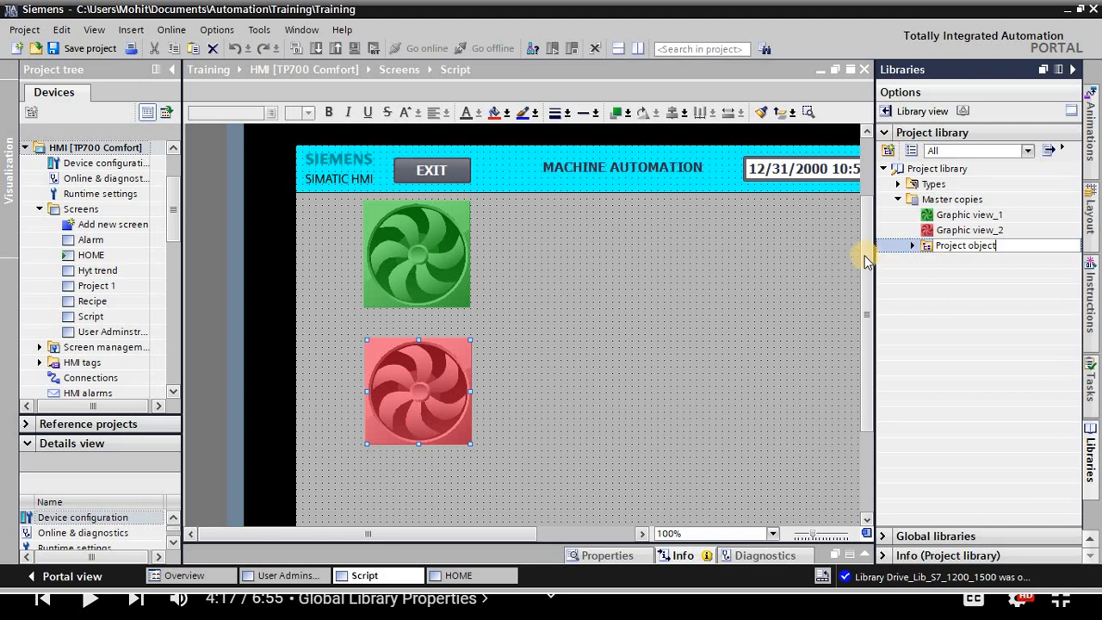
Step: Move both blower master copies, Graphic view_1 and Graphic view_2, into the "Project object" folder
{"action": "left_click", "coordinate": [900, 219]}
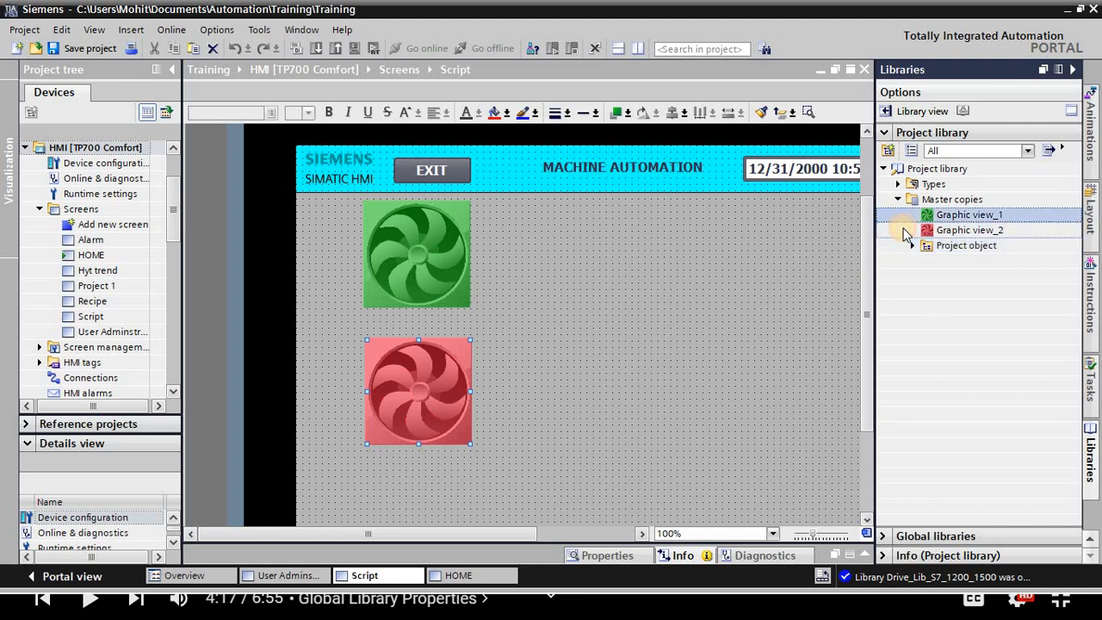
{"action": "left_click", "coordinate": [905, 229], "text": "ctrl"}
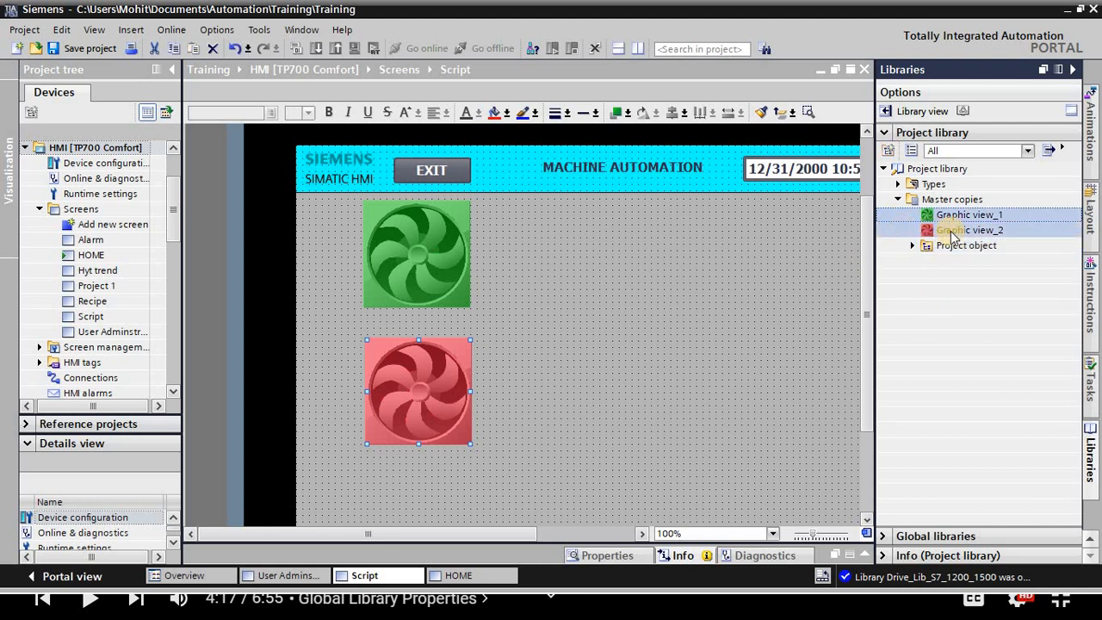
{"action": "left_click_drag", "start_coordinate": [945, 227], "coordinate": [960, 245]}
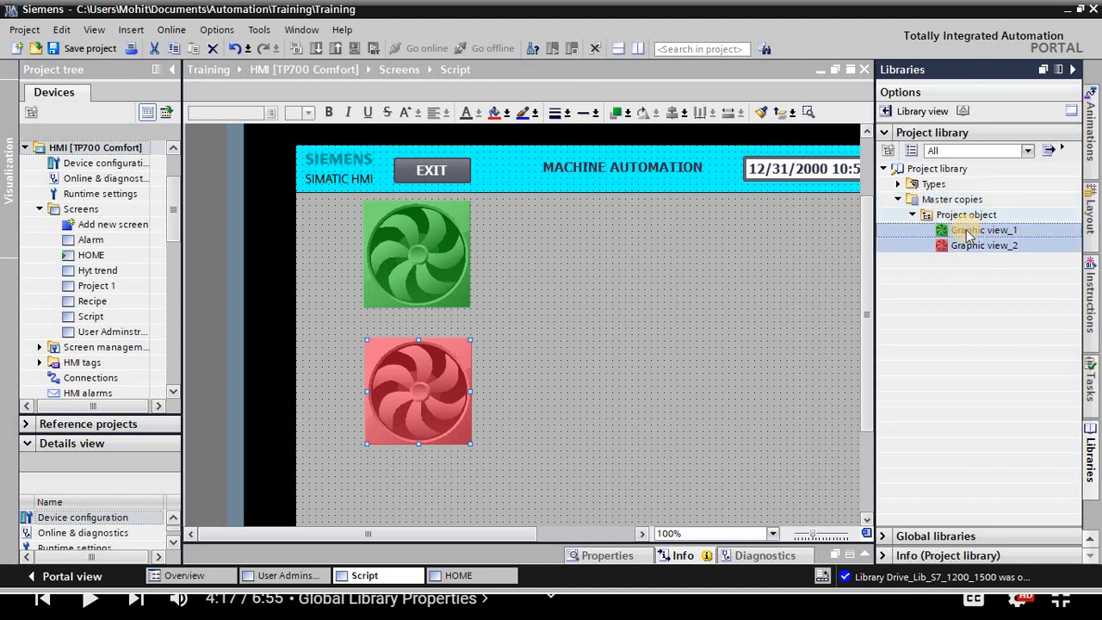
{"action": "left_click", "coordinate": [919, 217]}
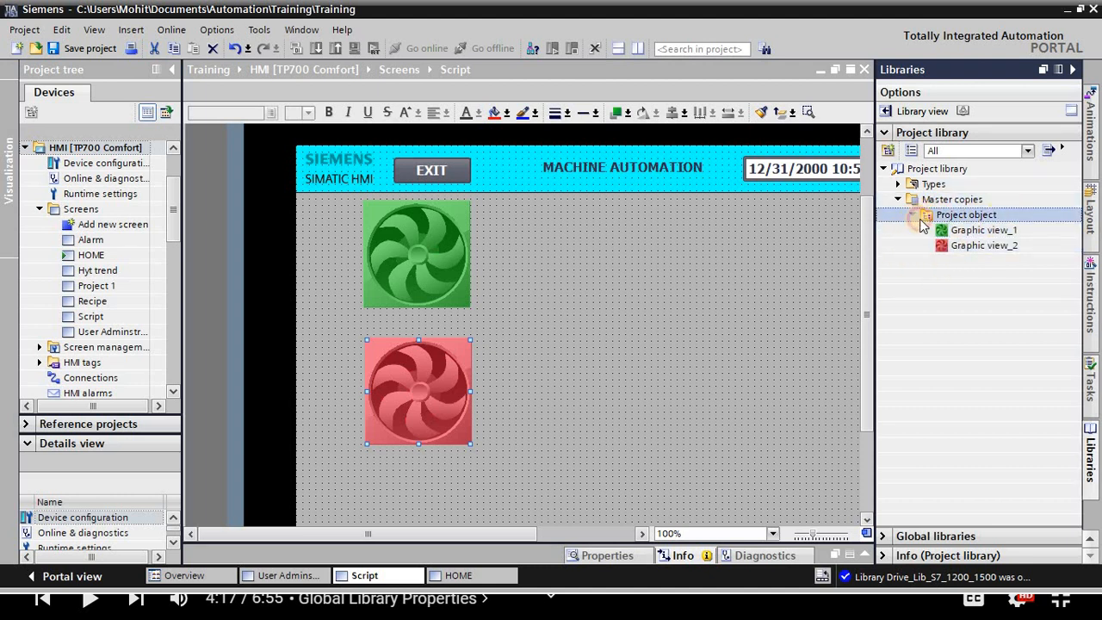
{"action": "left_click", "coordinate": [915, 215]}
{"action": "left_click", "coordinate": [912, 216]}
Step: Switch from the project library to the global libraries and collapse the Monitoring-and-control-objects library
{"action": "left_click", "coordinate": [884, 133]}
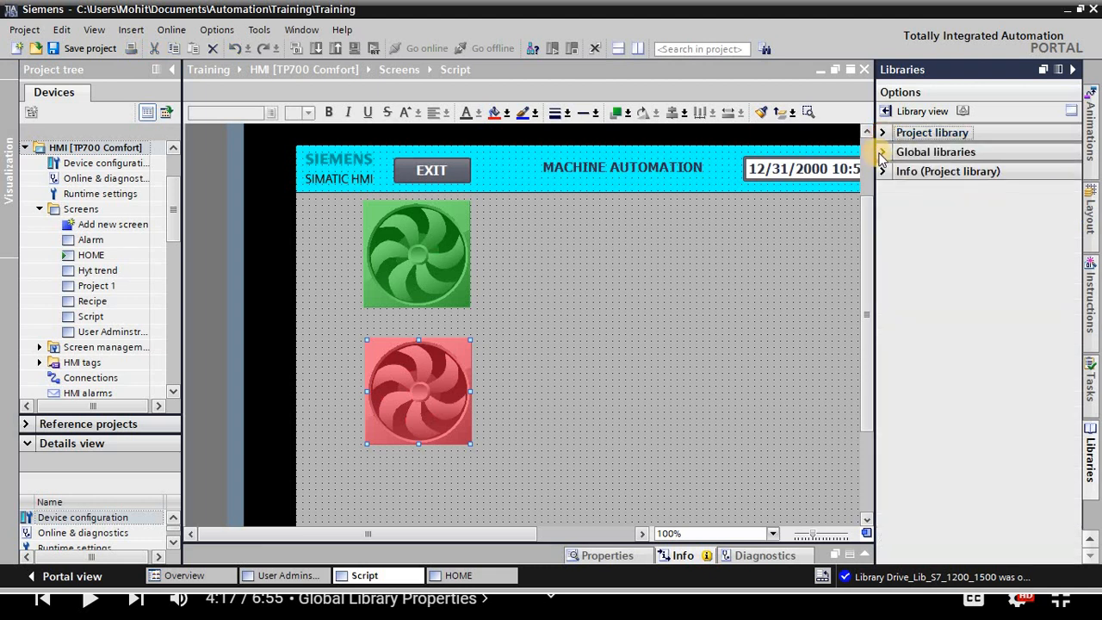
{"action": "left_click", "coordinate": [881, 153]}
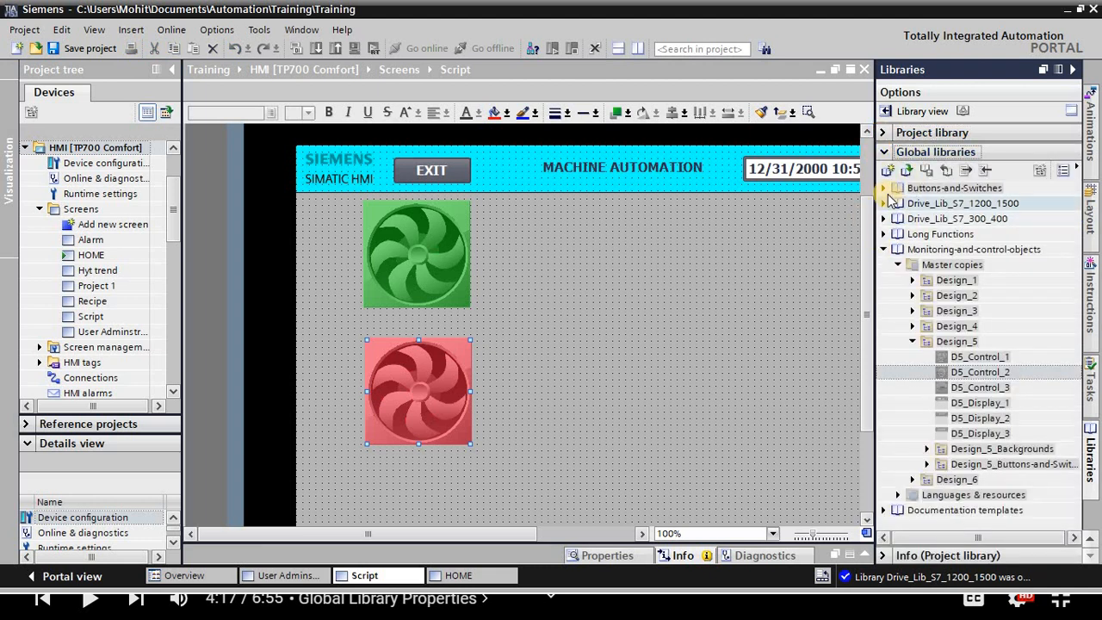
{"action": "left_click", "coordinate": [888, 248]}
{"action": "left_click", "coordinate": [884, 249]}
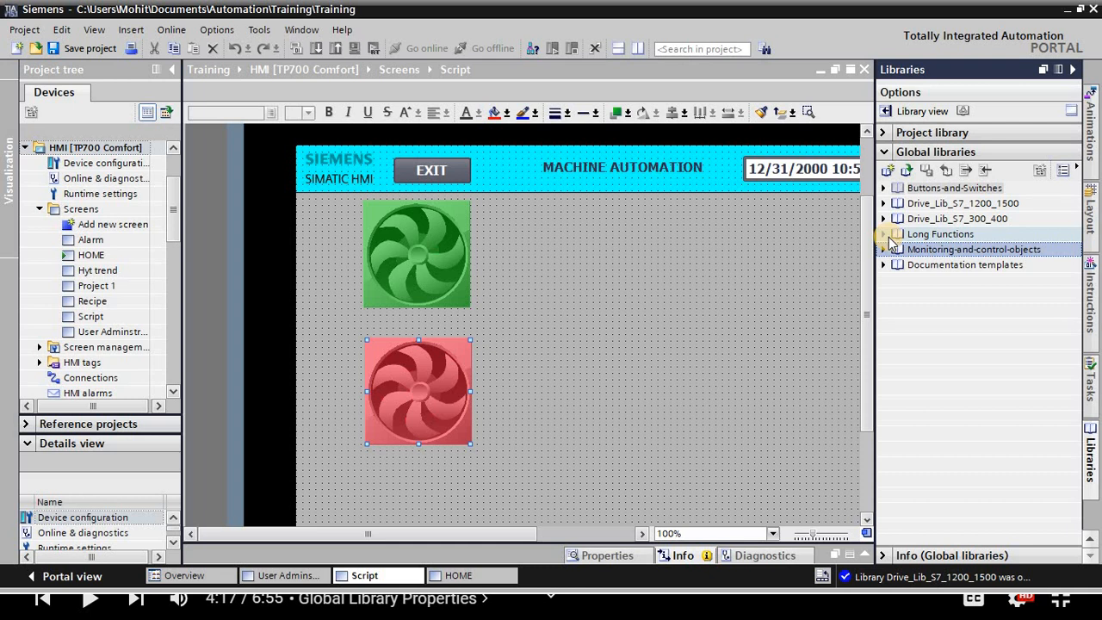
Step: Delete the green and red blower graphics from the Script screen
{"action": "right_click", "coordinate": [394, 270]}
{"action": "left_click", "coordinate": [432, 342]}
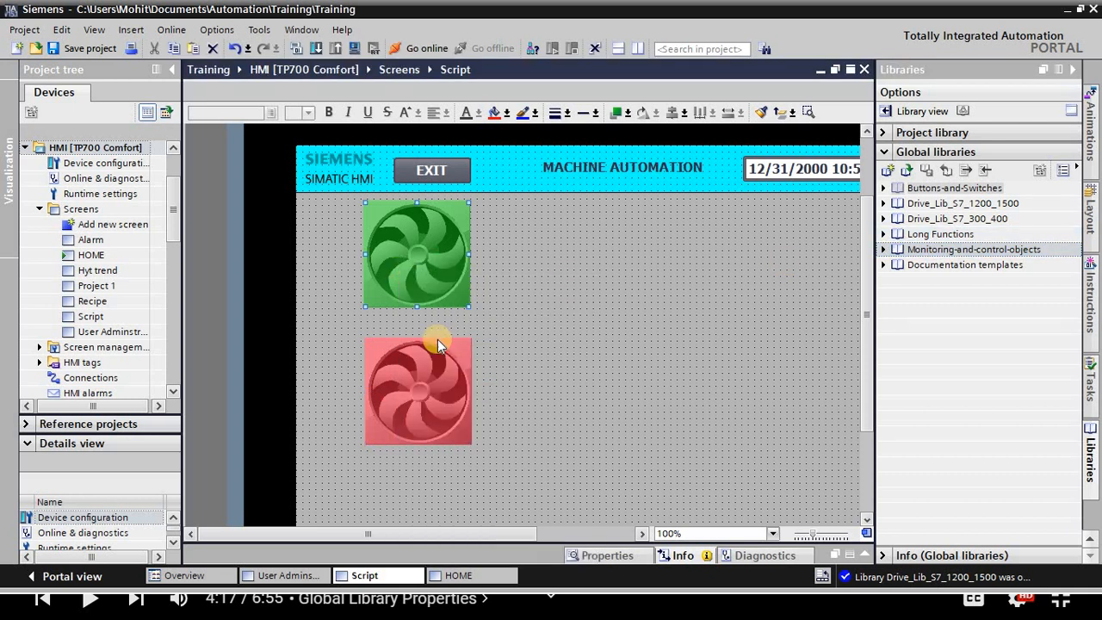
{"action": "right_click", "coordinate": [431, 349]}
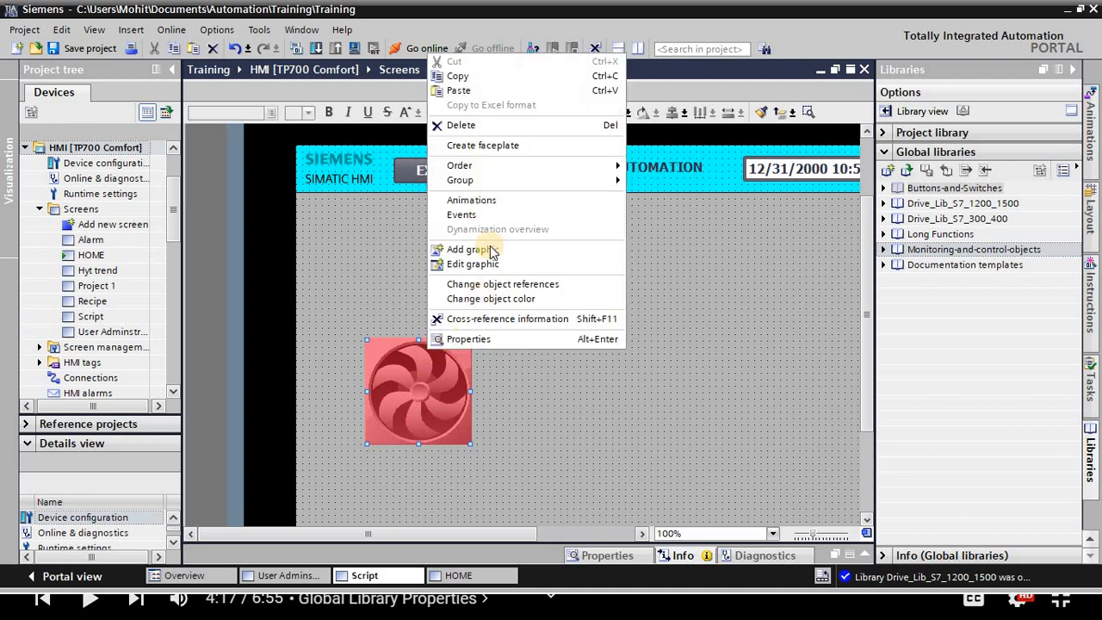
{"action": "left_click", "coordinate": [485, 130]}
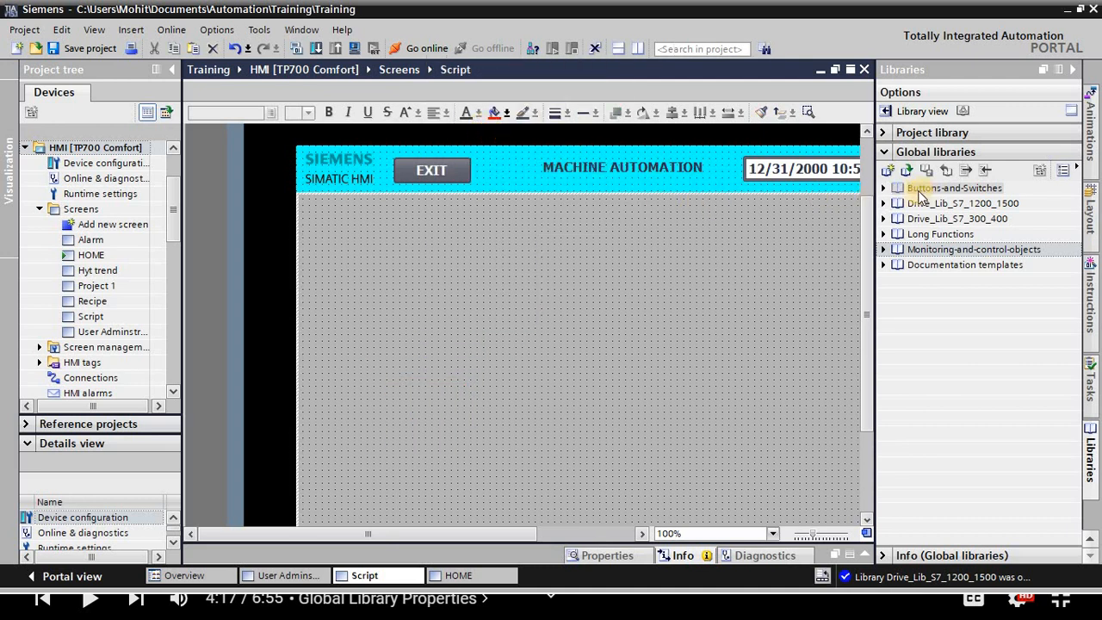
Step: Place a Pushbutton_Round_G switch from the Buttons-and-Switches global library near the screen's upper-left corner, below the header
{"action": "left_click", "coordinate": [883, 187]}
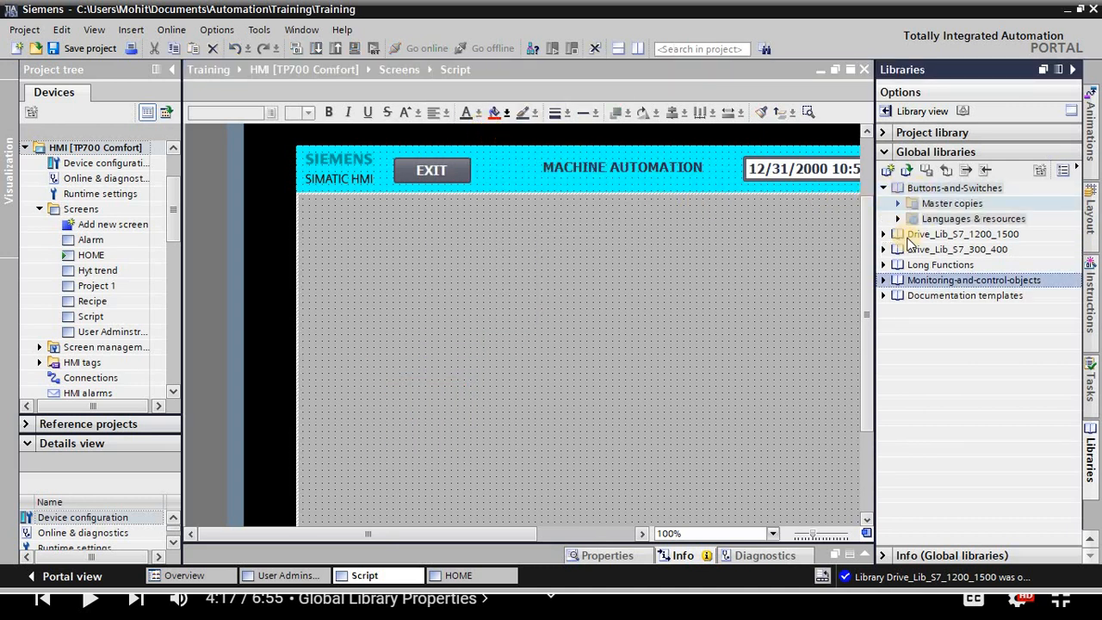
{"action": "left_click", "coordinate": [898, 203]}
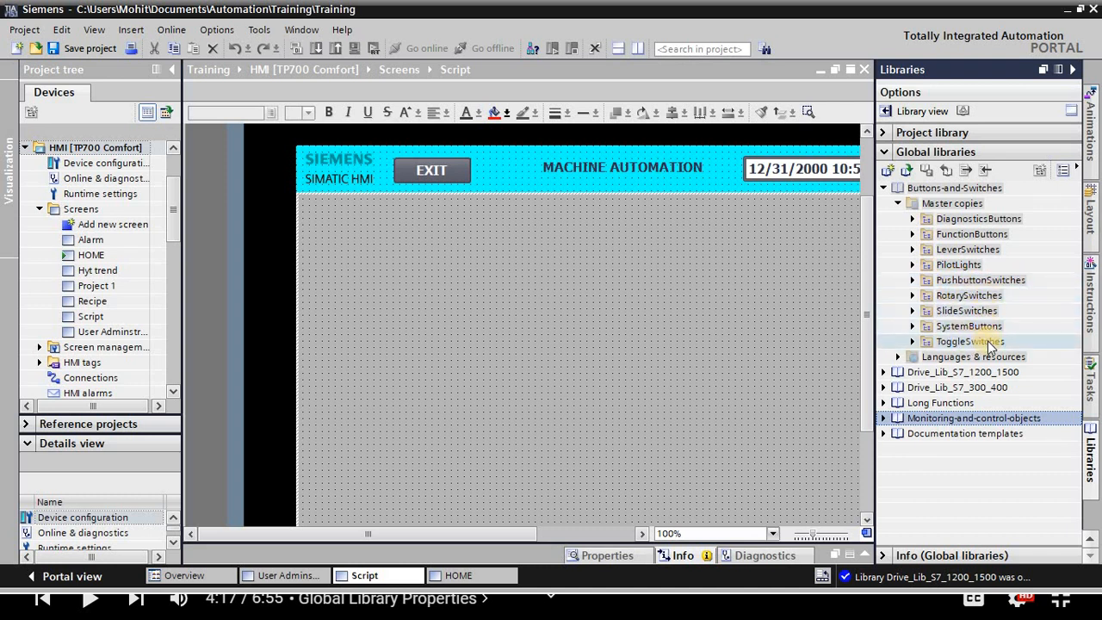
{"action": "left_click", "coordinate": [912, 283]}
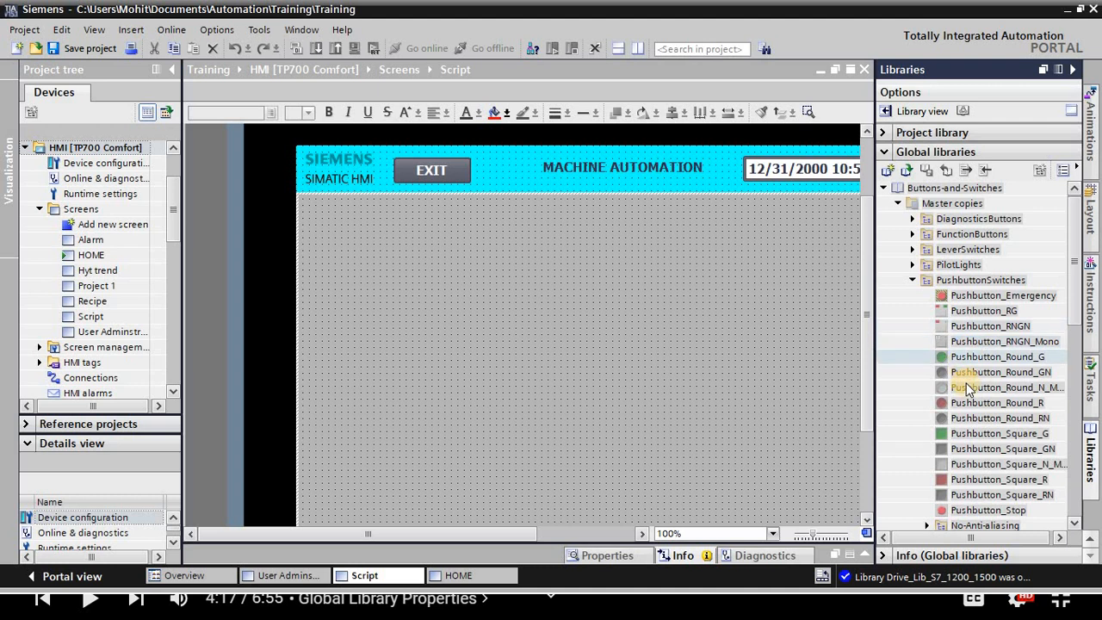
{"action": "left_click_drag", "start_coordinate": [966, 357], "coordinate": [345, 242]}
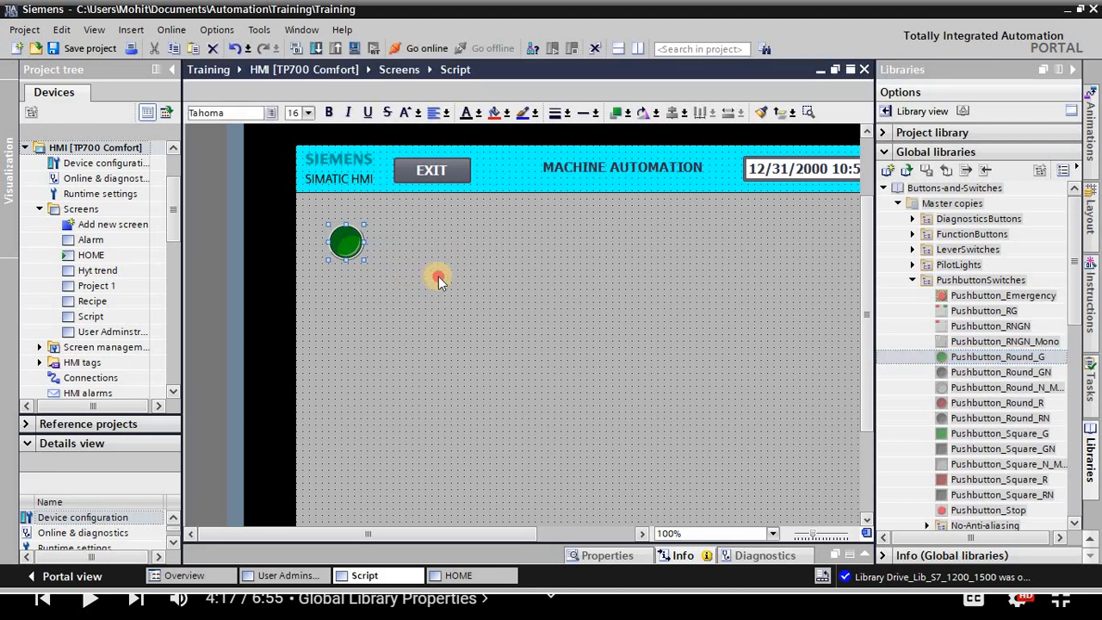
Step: Place a PlotLight_Square_R pilot light from the PilotLights master copies beside the green pushbutton
{"action": "left_click", "coordinate": [910, 283]}
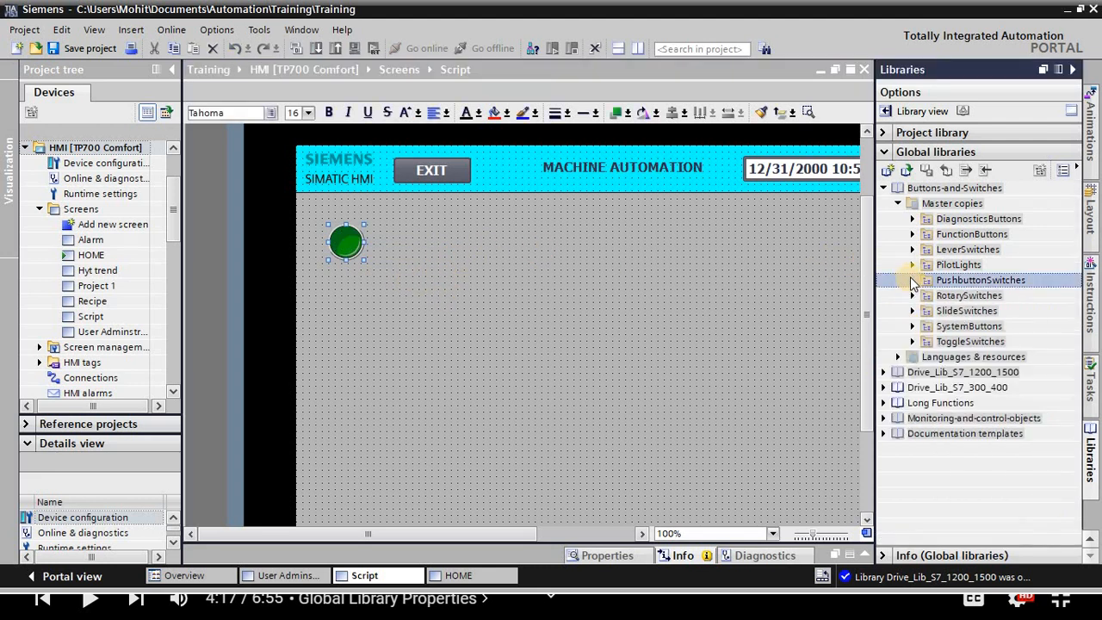
{"action": "left_click", "coordinate": [912, 266]}
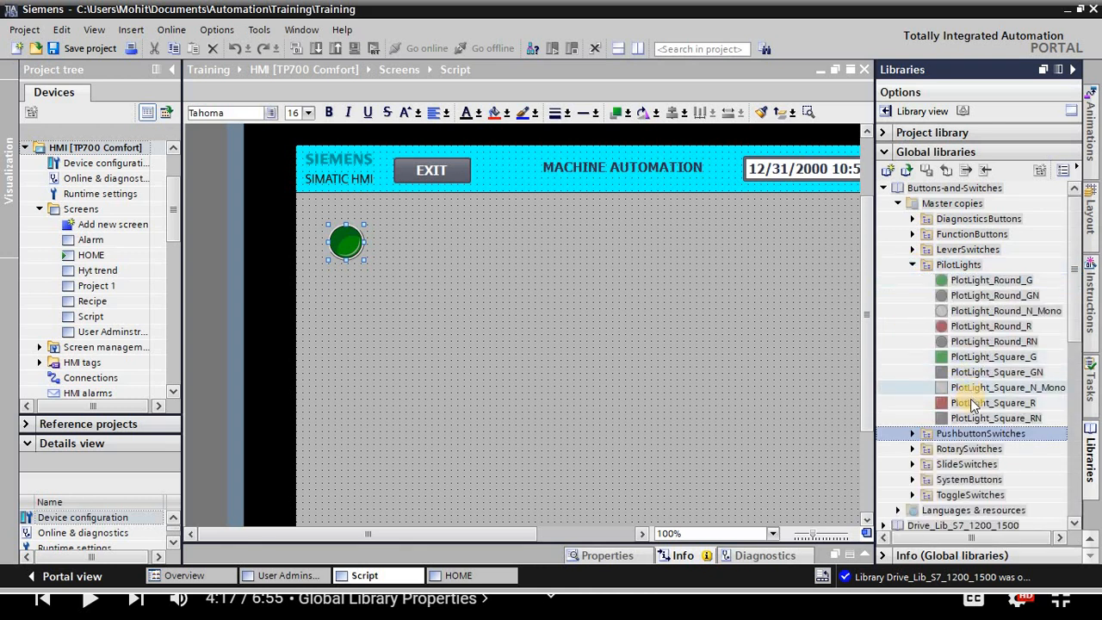
{"action": "left_click_drag", "start_coordinate": [972, 406], "coordinate": [412, 249]}
{"action": "left_click", "coordinate": [478, 282]}
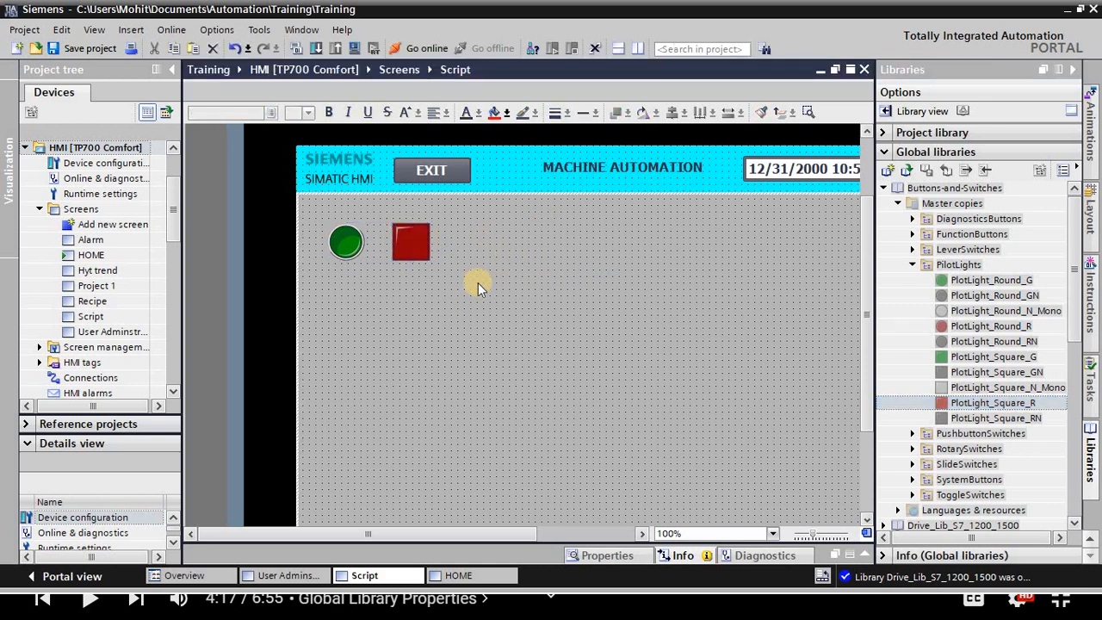
Step: Assign the Start PB tag to the green round pushbutton as its process tag and collapse its properties
{"action": "left_click", "coordinate": [335, 240]}
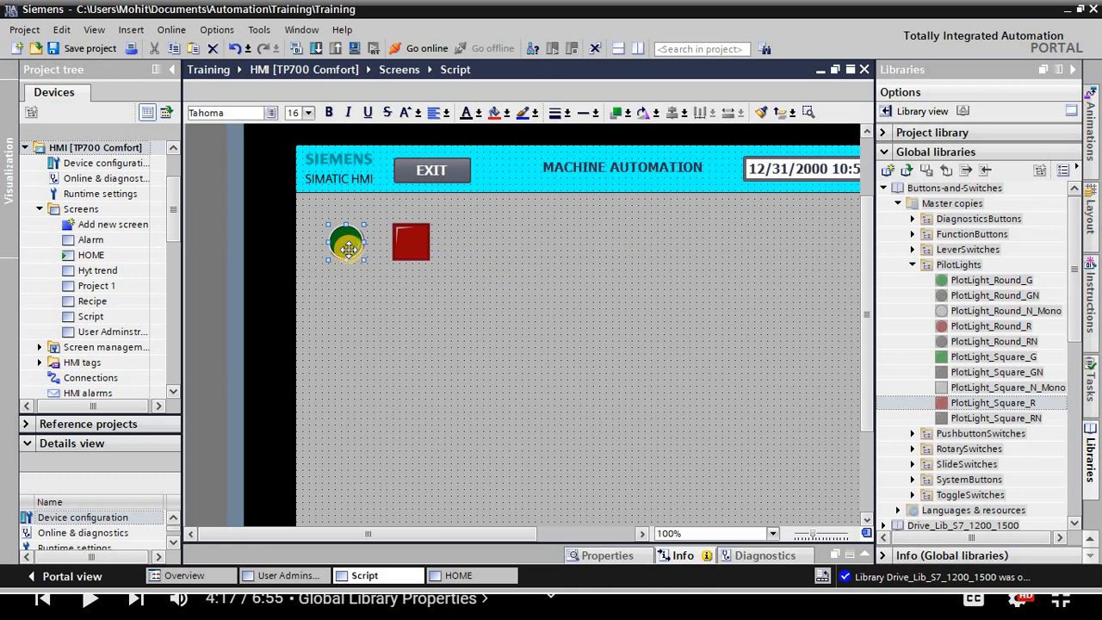
{"action": "right_click", "coordinate": [346, 248]}
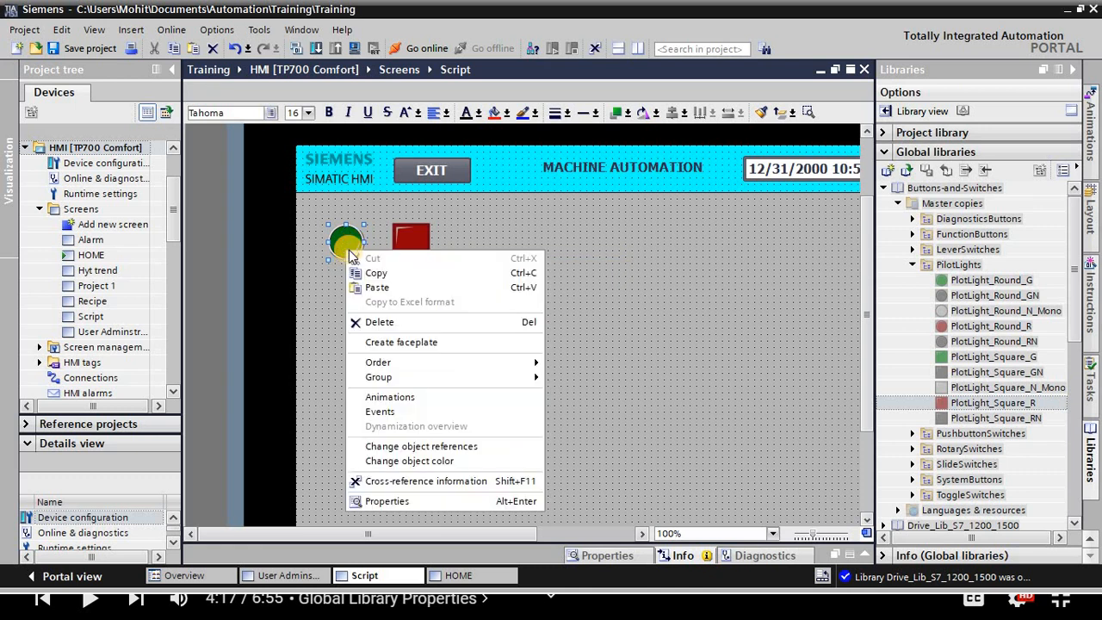
{"action": "left_click", "coordinate": [383, 500]}
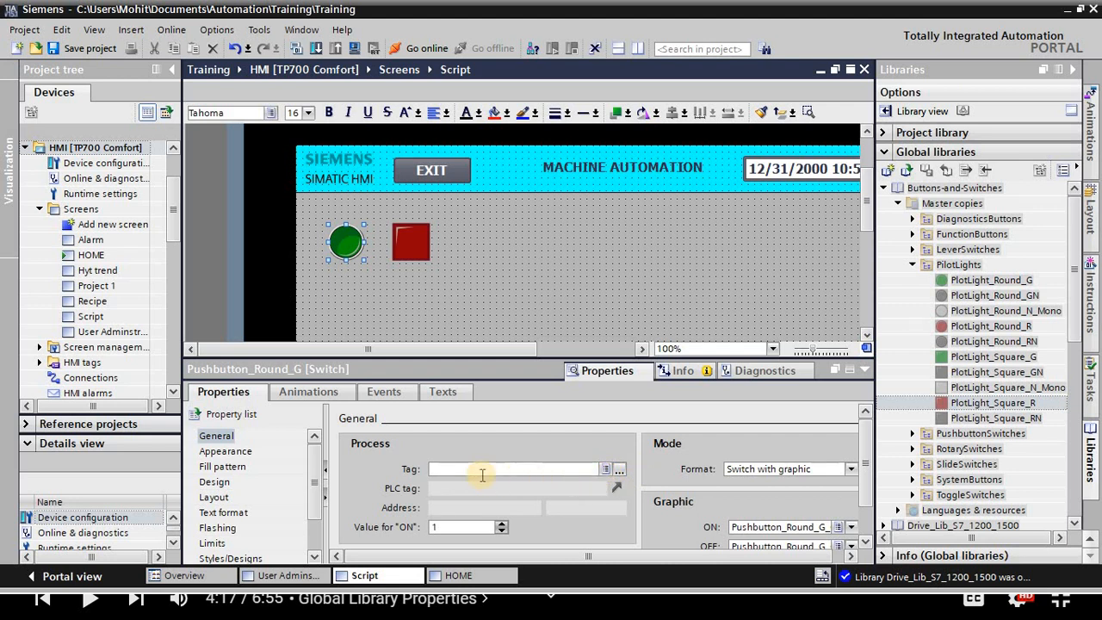
{"action": "left_click", "coordinate": [621, 473]}
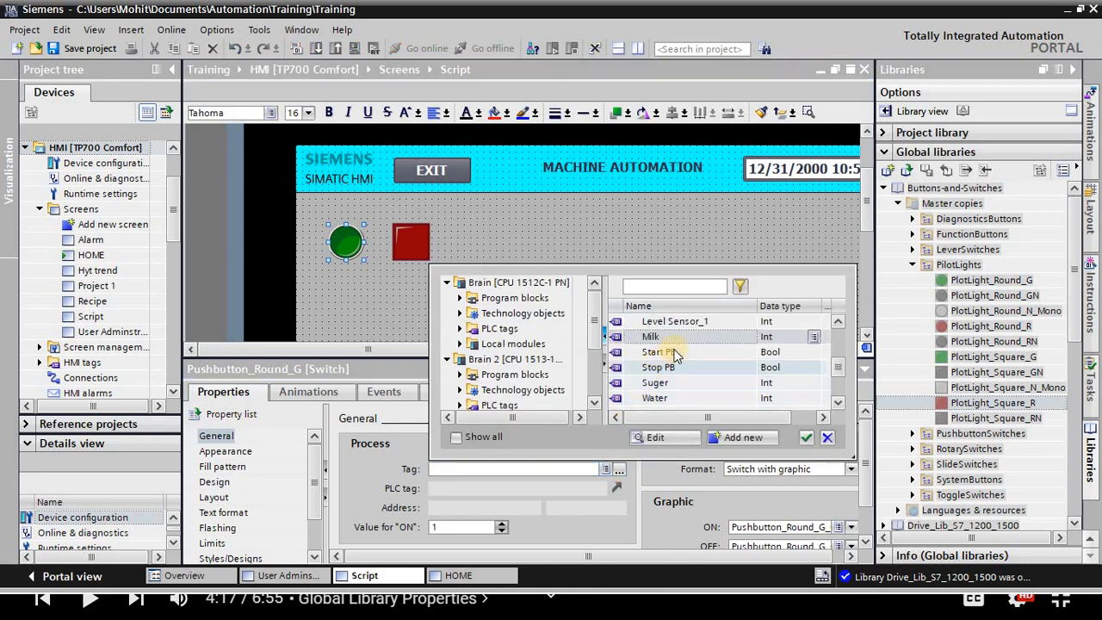
{"action": "left_click", "coordinate": [671, 353]}
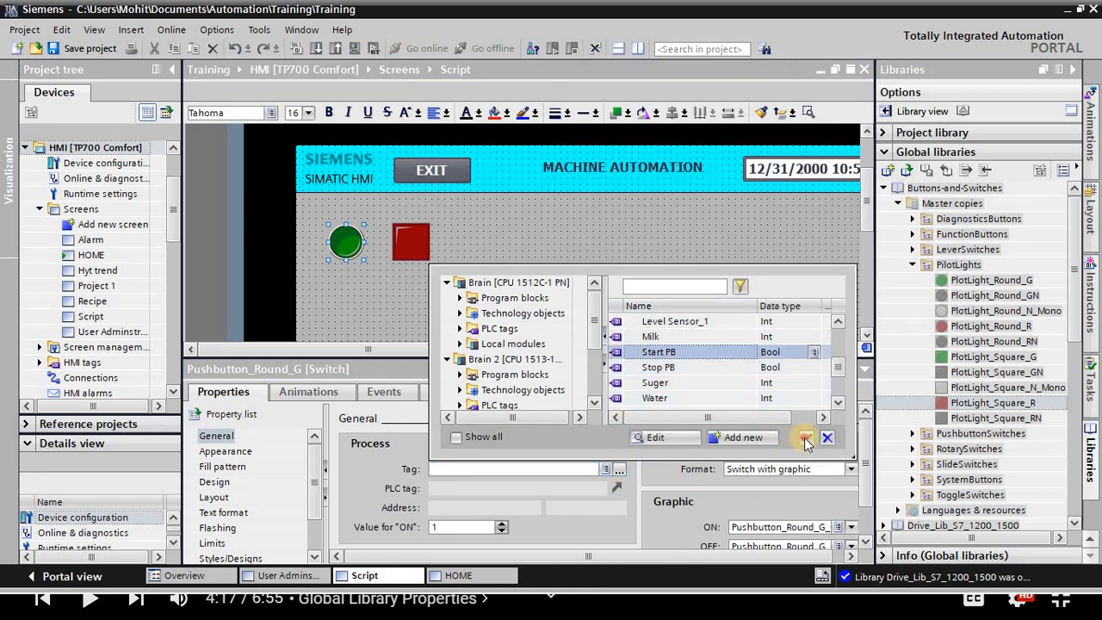
{"action": "left_click", "coordinate": [804, 439]}
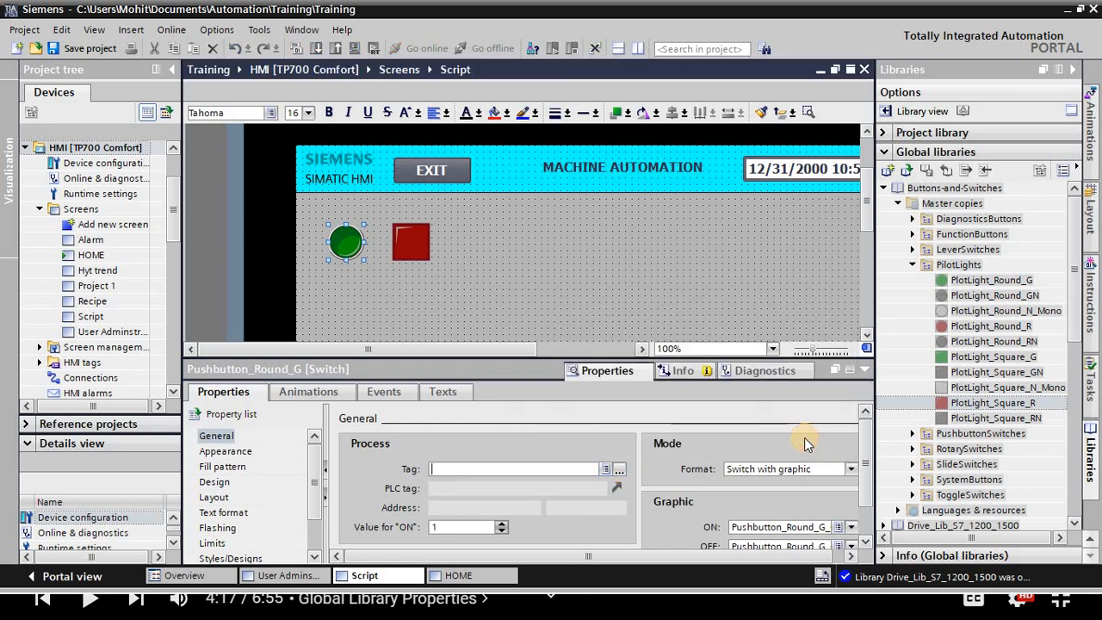
{"action": "left_click", "coordinate": [865, 372]}
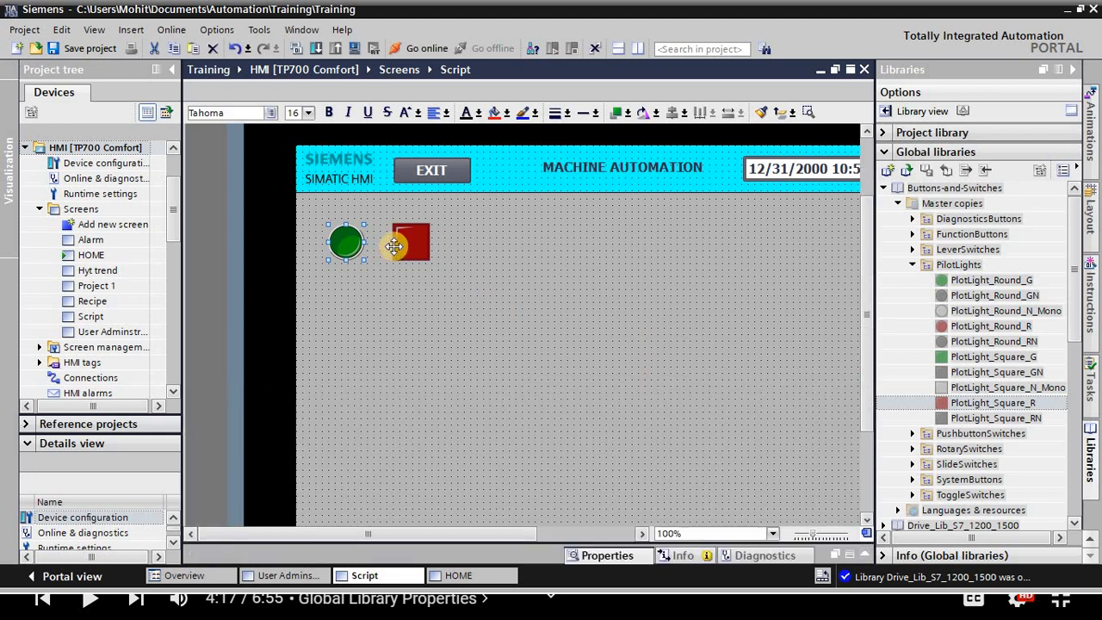
Step: Examine the events available for the red square pilot light and for the green round pushbutton
{"action": "left_click", "coordinate": [406, 260]}
{"action": "right_click", "coordinate": [406, 260]}
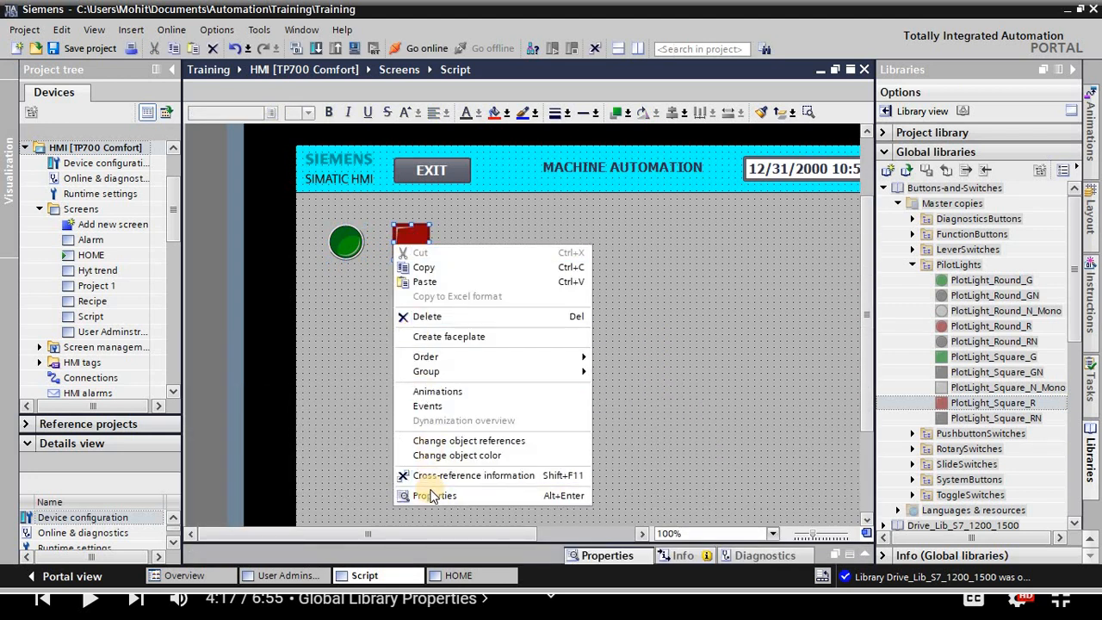
{"action": "left_click", "coordinate": [431, 493]}
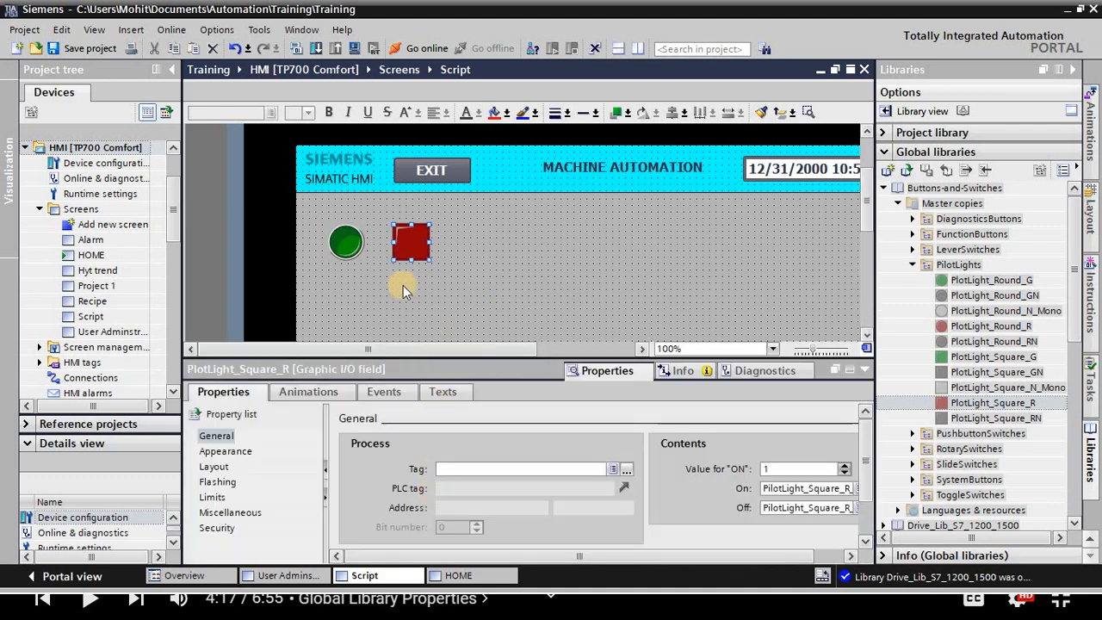
{"action": "left_click", "coordinate": [394, 396]}
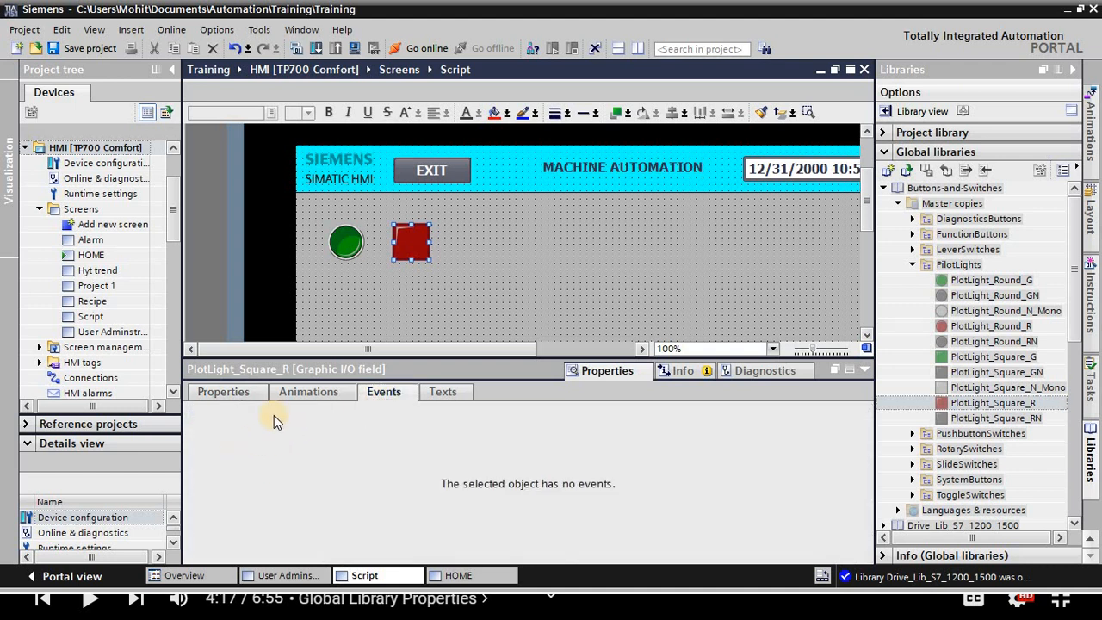
{"action": "left_click", "coordinate": [343, 241]}
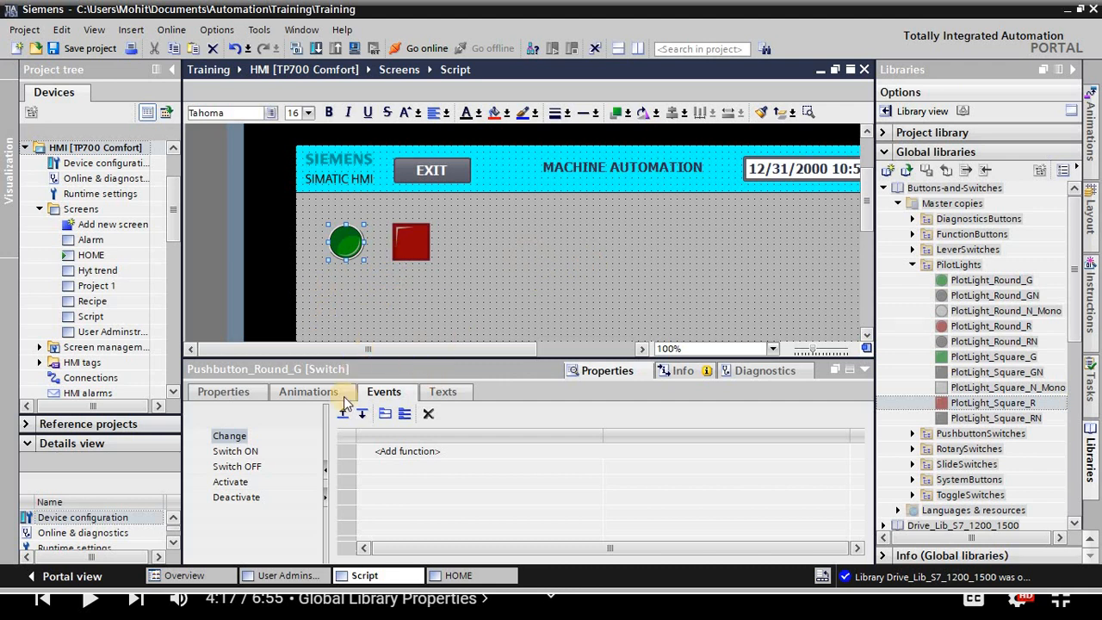
Step: Assign the Start PB tag to the red square pilot light as its process tag and collapse its properties
{"action": "left_click", "coordinate": [405, 229]}
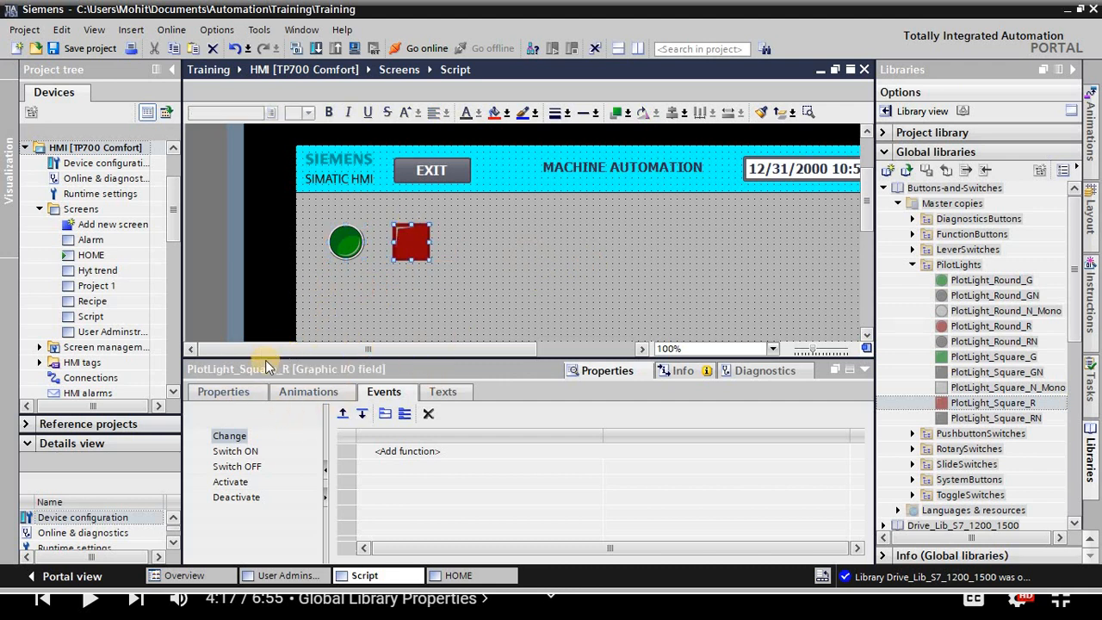
{"action": "left_click", "coordinate": [246, 398]}
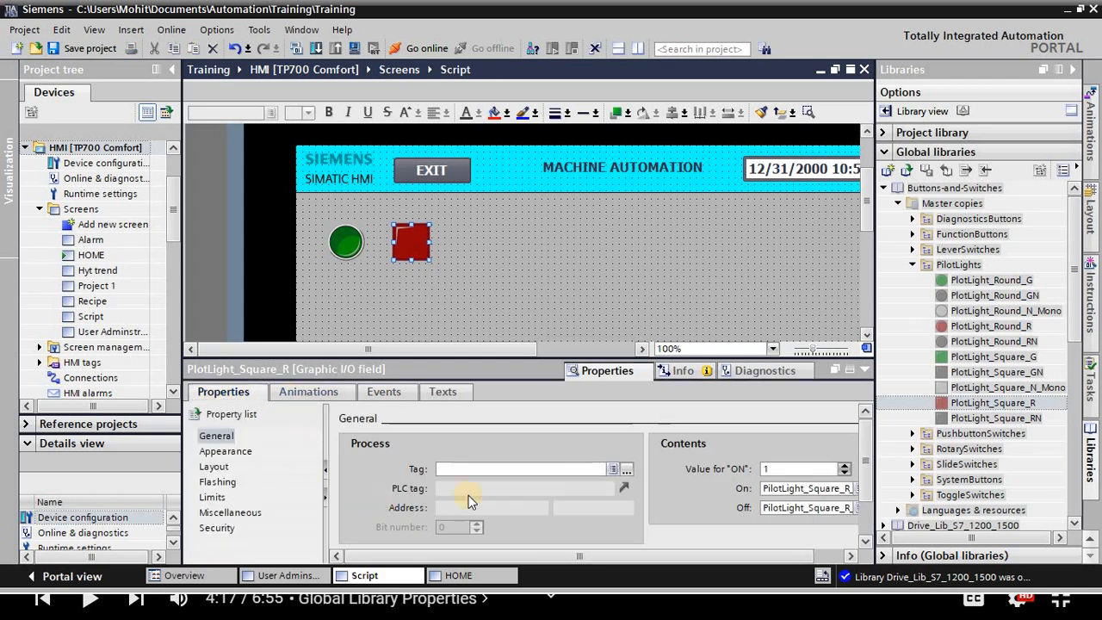
{"action": "left_click", "coordinate": [623, 471]}
{"action": "left_click", "coordinate": [665, 353]}
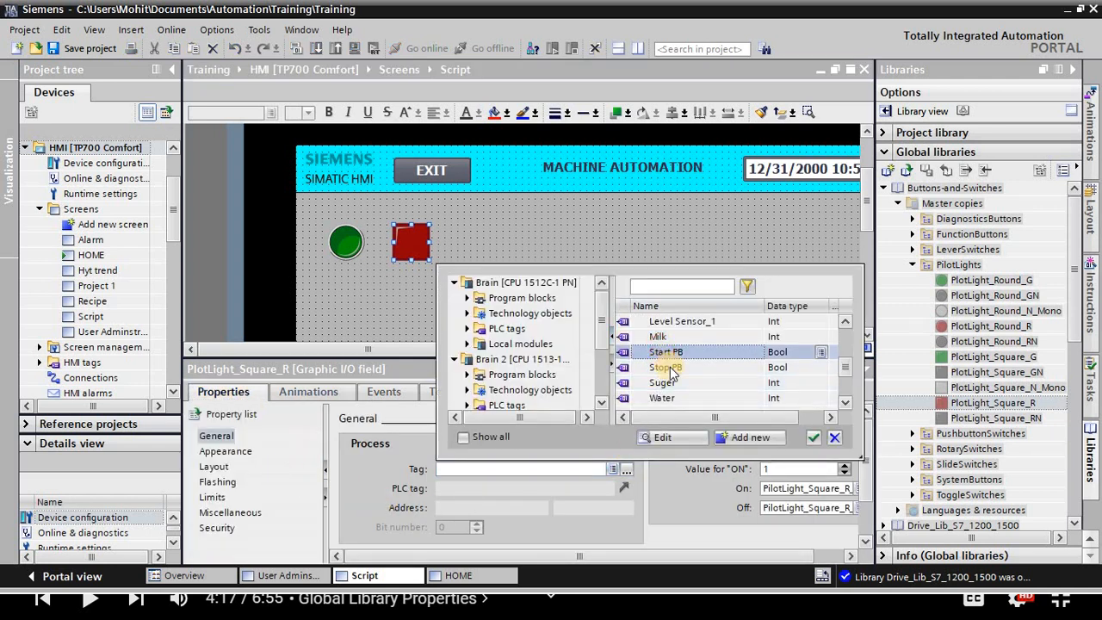
{"action": "left_click", "coordinate": [812, 437]}
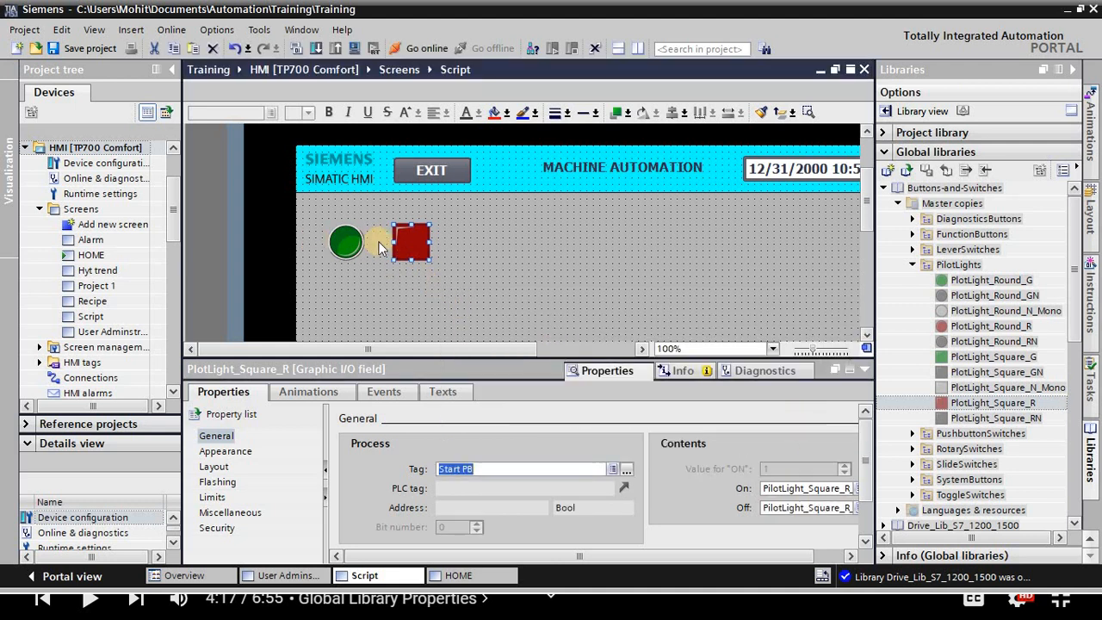
{"action": "left_click", "coordinate": [865, 372]}
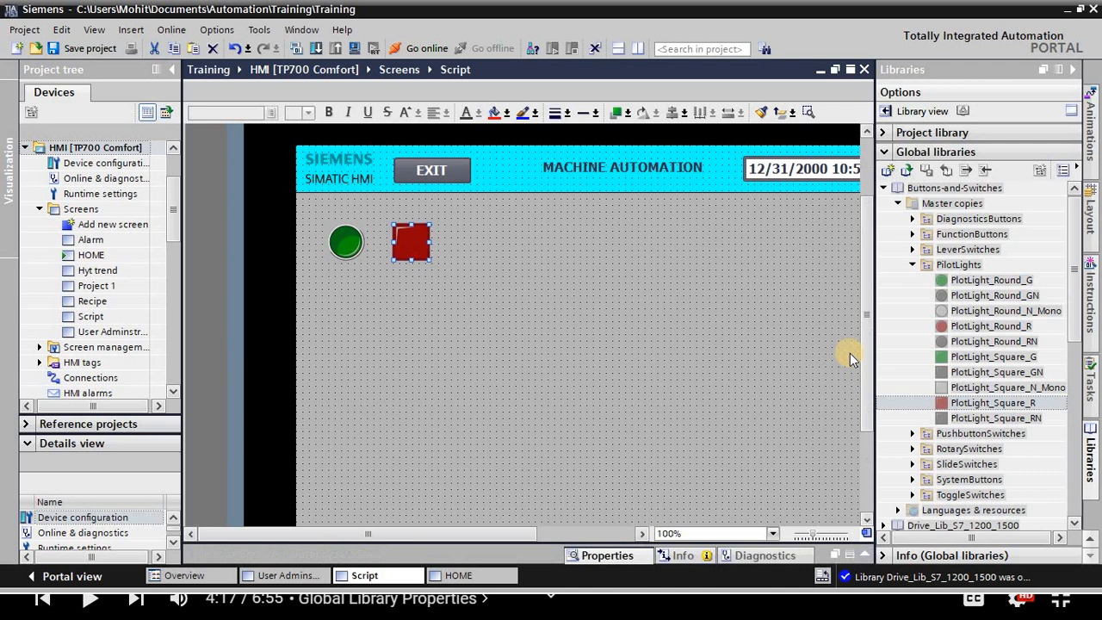
Step: Try to place the PDAT_AC2 block from the 02_S7_1200 master copies of Drive_Lib_S7_1200_1500 on the Script screen
{"action": "left_click", "coordinate": [913, 264]}
{"action": "left_click", "coordinate": [897, 204]}
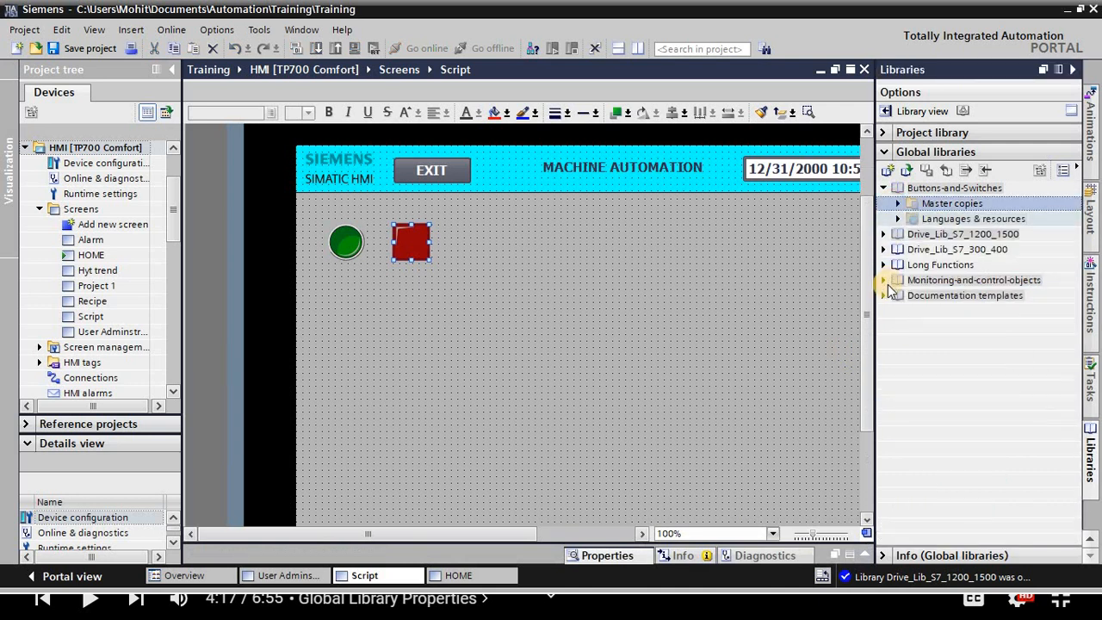
{"action": "left_click", "coordinate": [883, 235]}
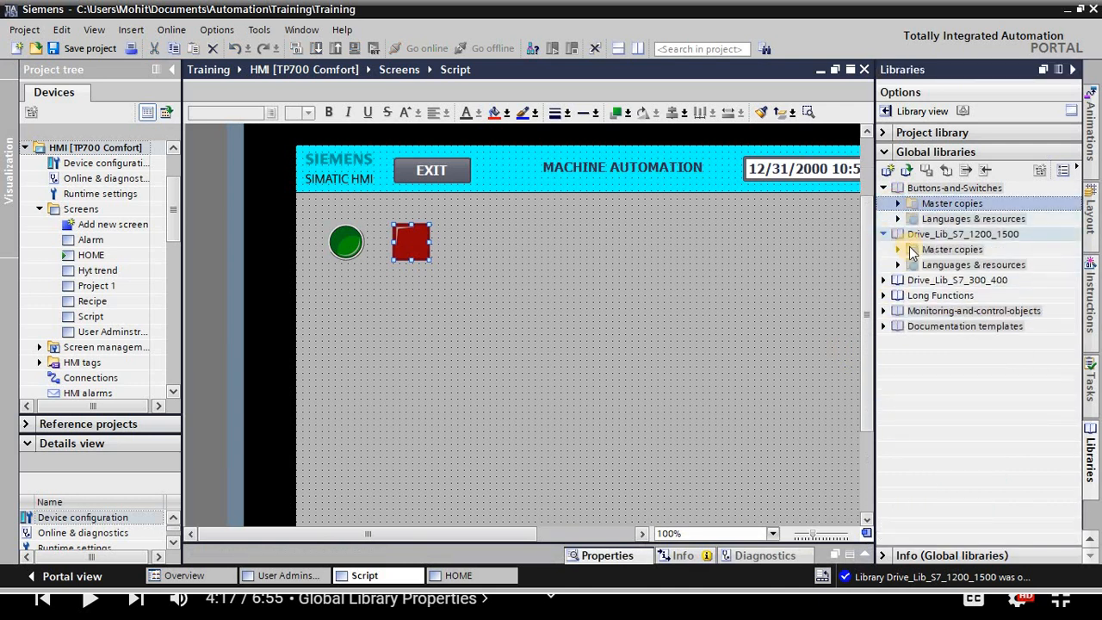
{"action": "left_click", "coordinate": [899, 249]}
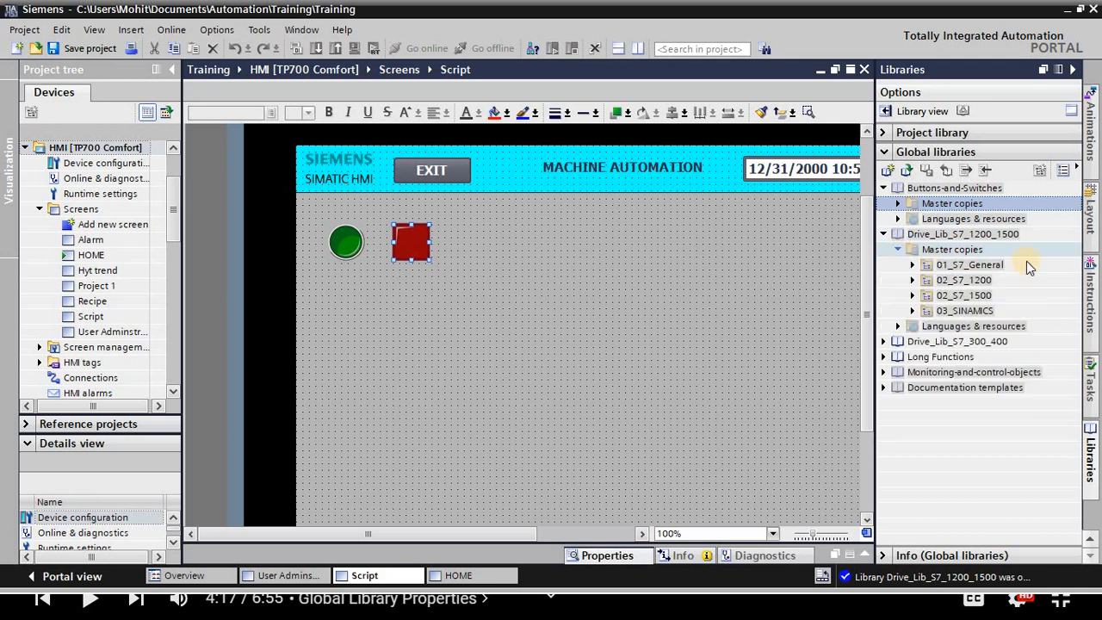
{"action": "left_click", "coordinate": [912, 280]}
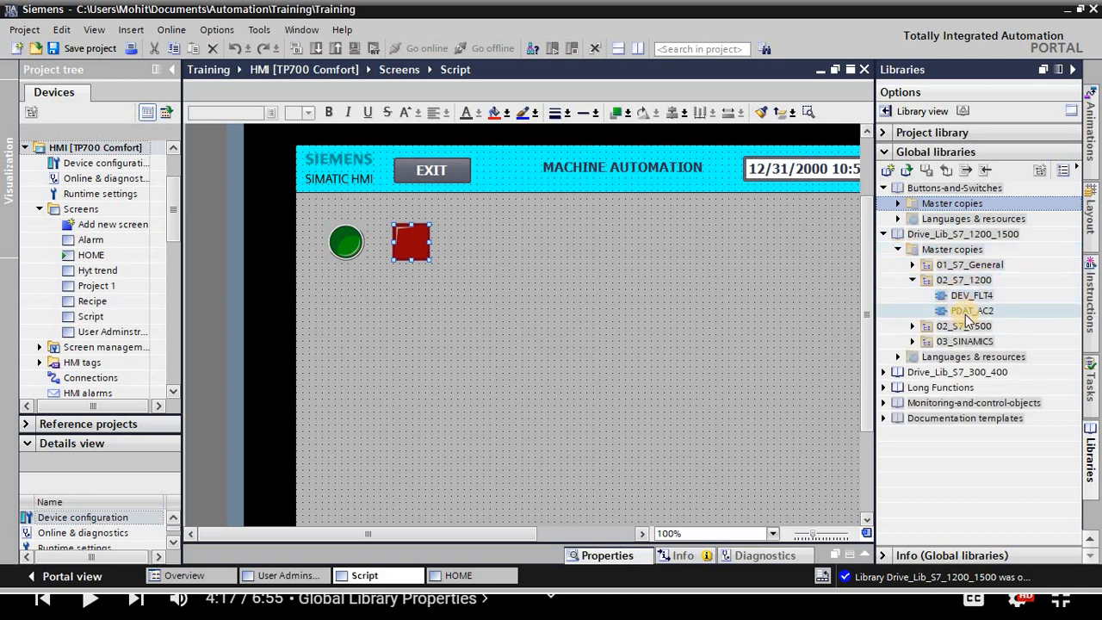
{"action": "left_click_drag", "start_coordinate": [965, 314], "coordinate": [612, 270]}
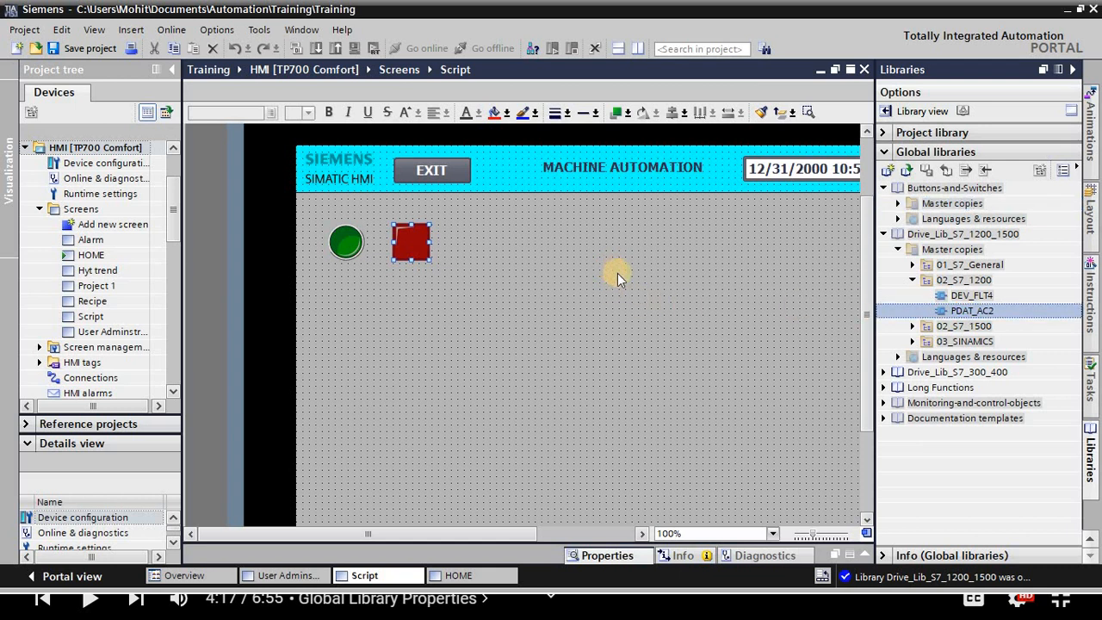
Step: Examine the blocks in the 02_S7_1500 and 03_SINAMICS folders of Drive_Lib_S7_1200_1500, and collapse that library
{"action": "left_click", "coordinate": [913, 282]}
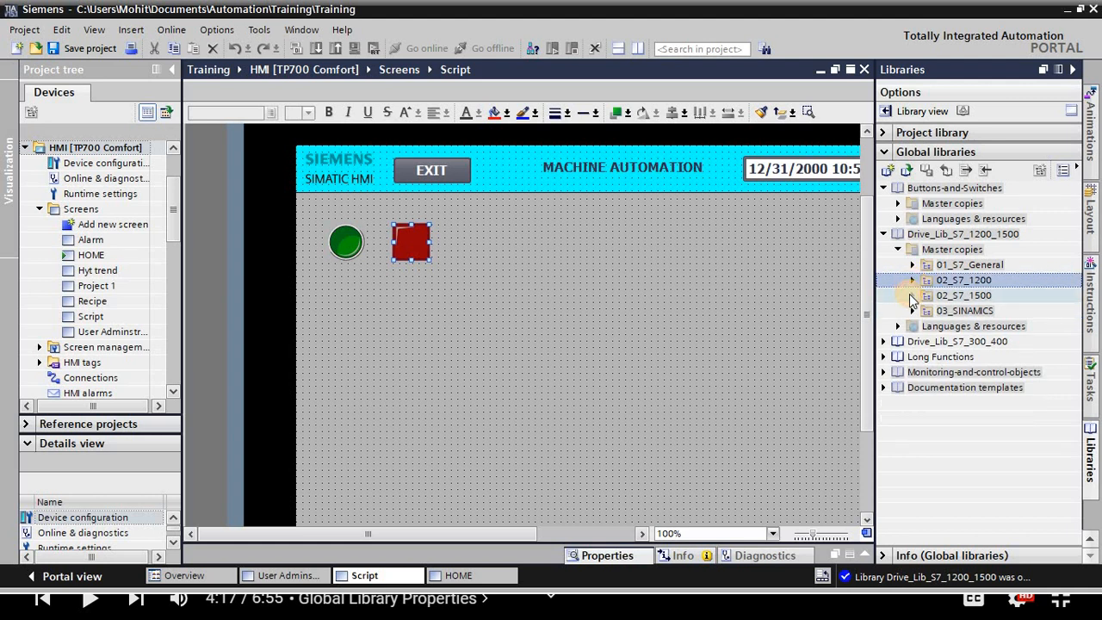
{"action": "left_click", "coordinate": [912, 296]}
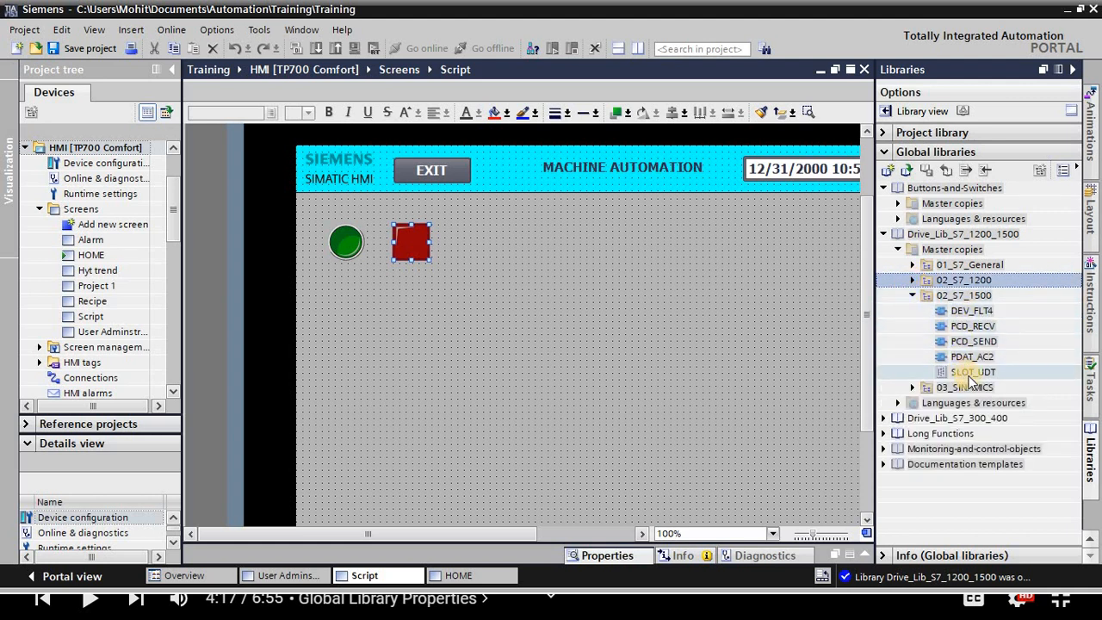
{"action": "left_click", "coordinate": [913, 388]}
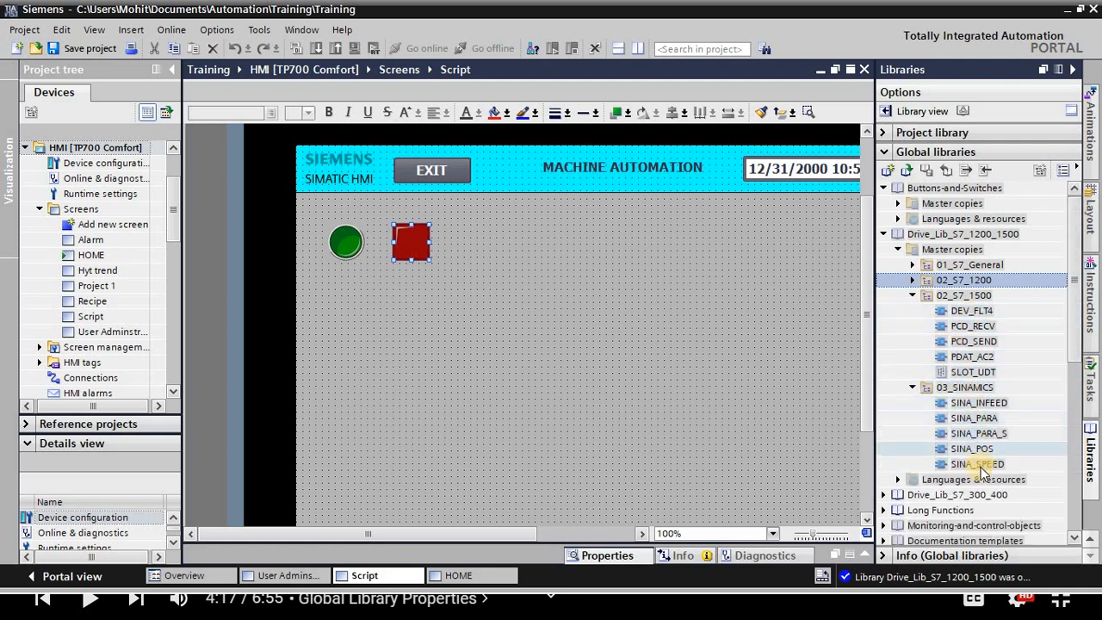
{"action": "left_click", "coordinate": [923, 391]}
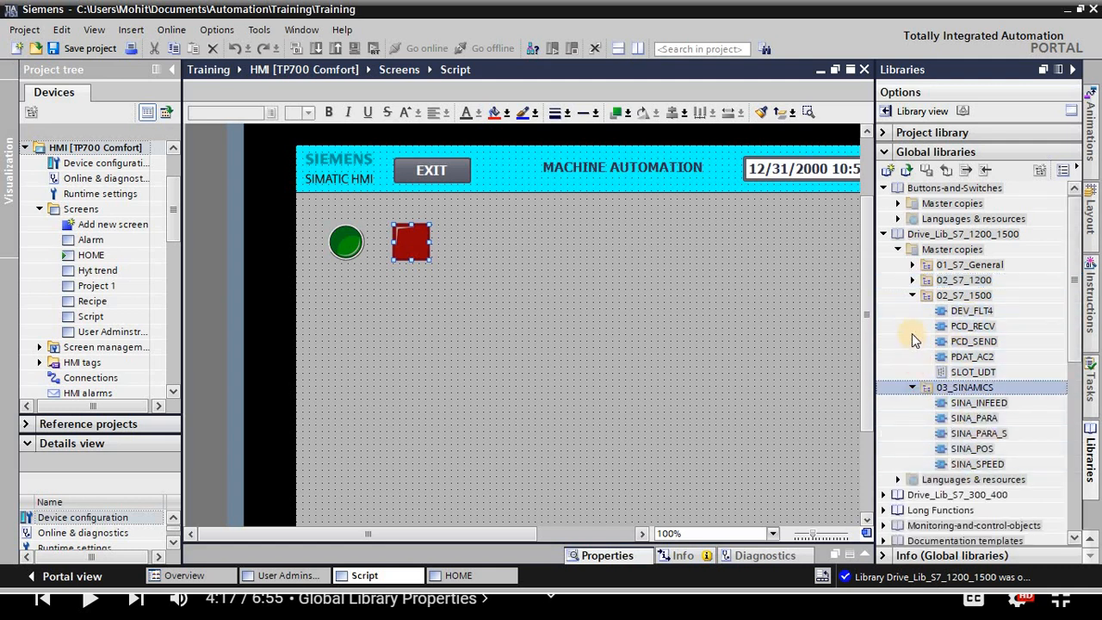
{"action": "left_click", "coordinate": [912, 294]}
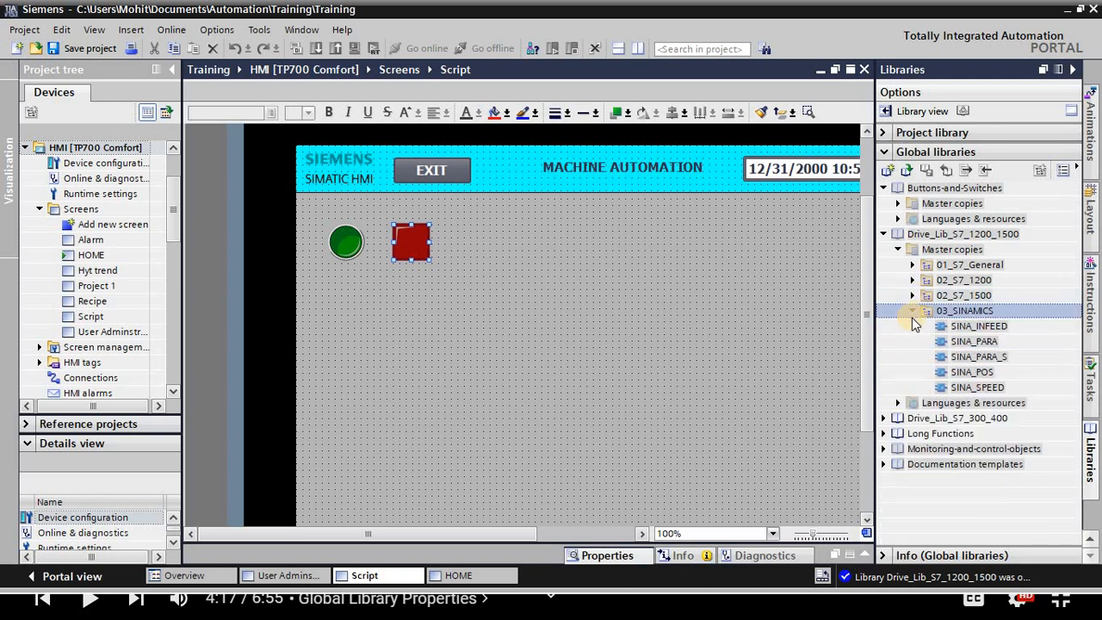
{"action": "left_click", "coordinate": [913, 312]}
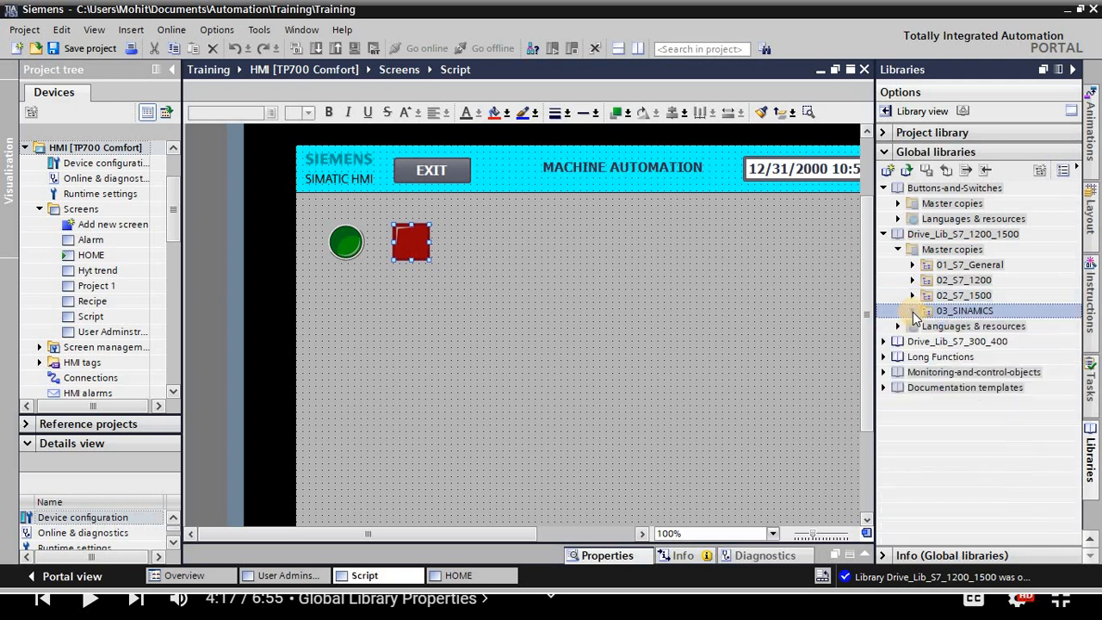
{"action": "left_click", "coordinate": [897, 250]}
{"action": "left_click", "coordinate": [883, 233]}
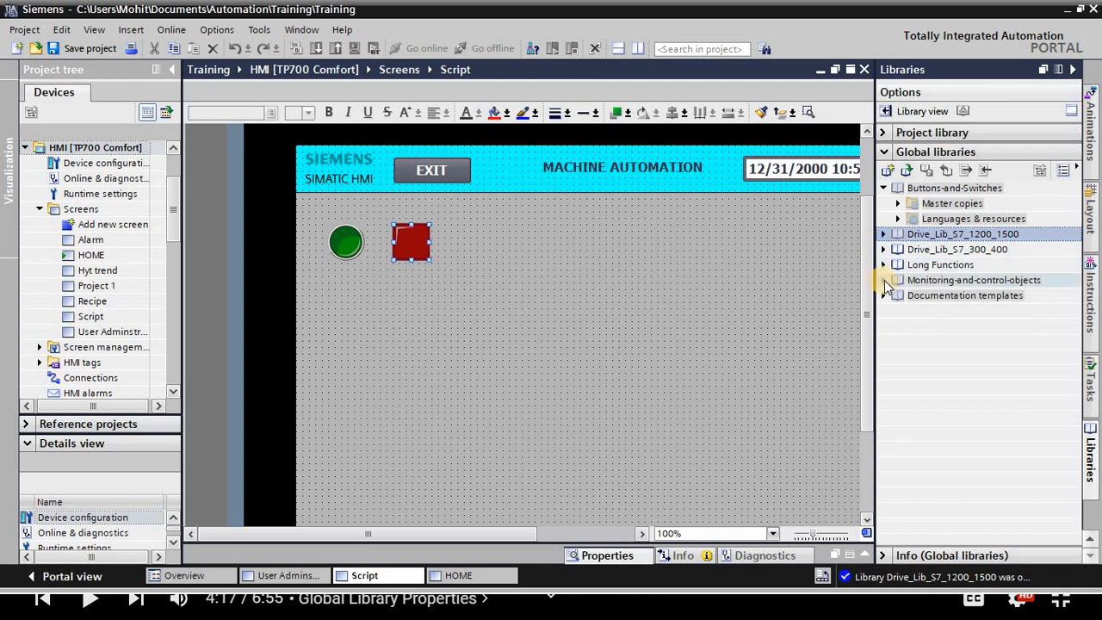
Step: Expand the Design_5 folder in the master copies of the Monitoring-and-control-objects global library
{"action": "left_click", "coordinate": [883, 280]}
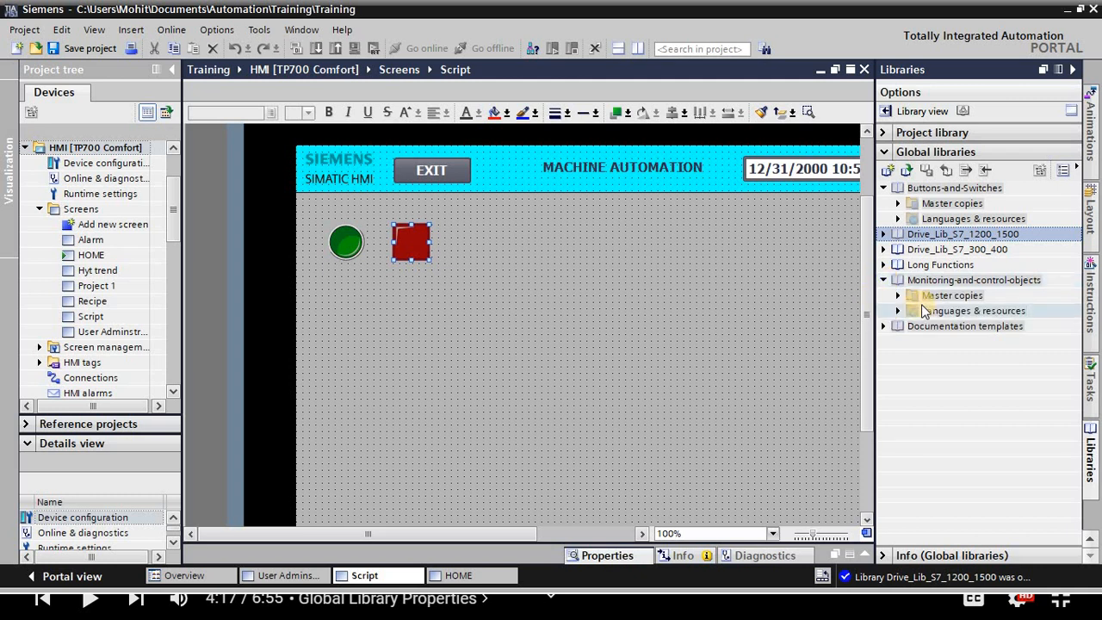
{"action": "left_click", "coordinate": [898, 296]}
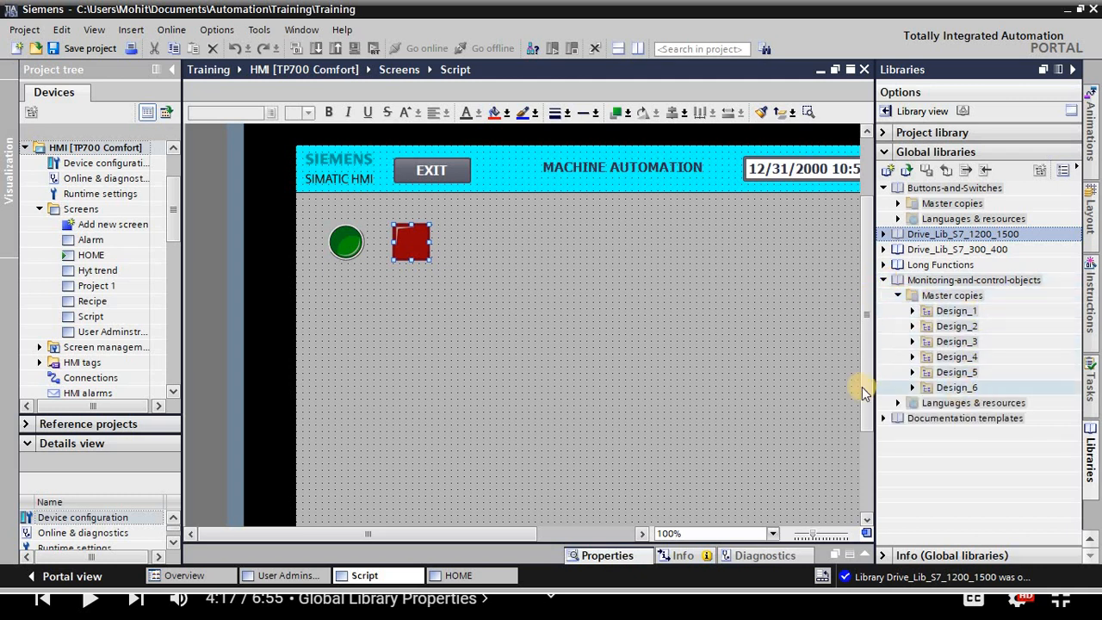
{"action": "left_click", "coordinate": [915, 373]}
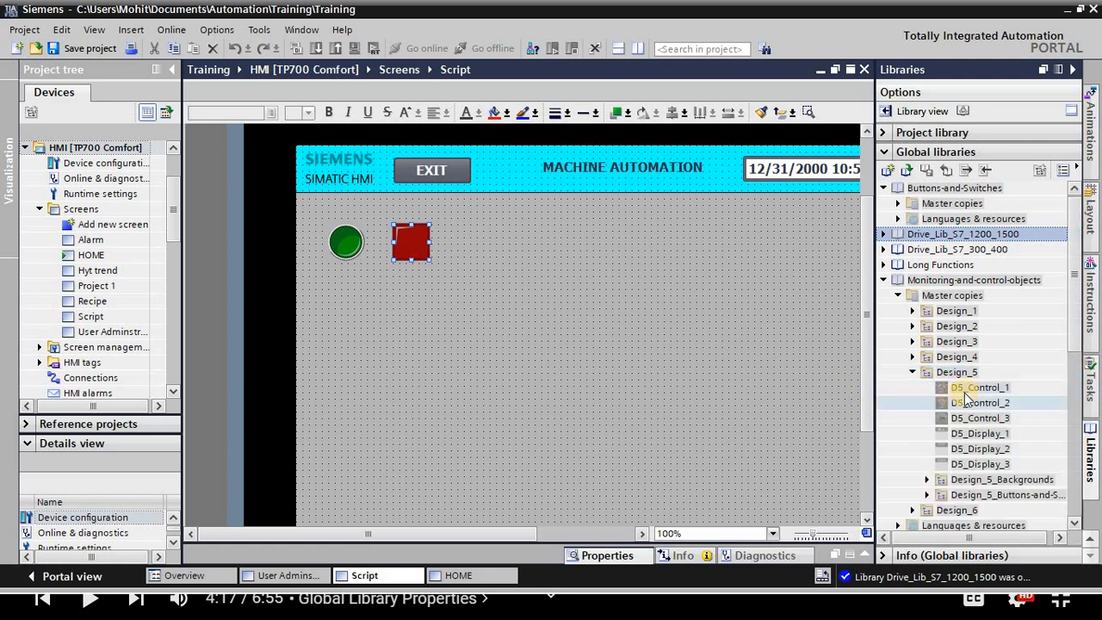
Step: Place the D5_Control_2 gauge from Design_5 in the empty area of the Script screen and delete it again
{"action": "left_click_drag", "start_coordinate": [971, 402], "coordinate": [670, 324]}
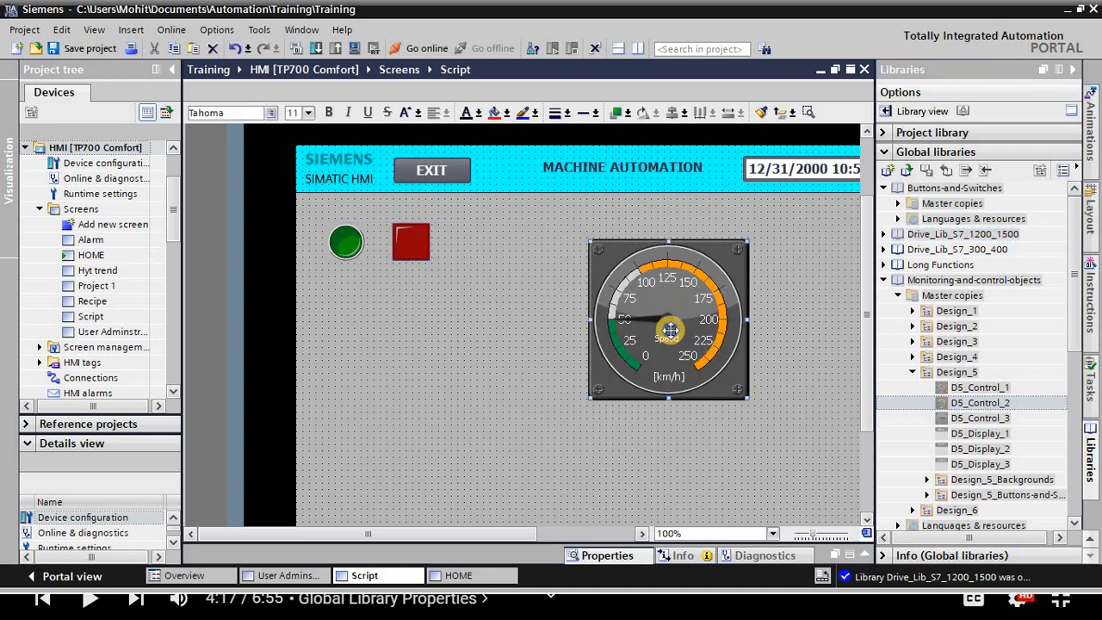
{"action": "right_click", "coordinate": [671, 330]}
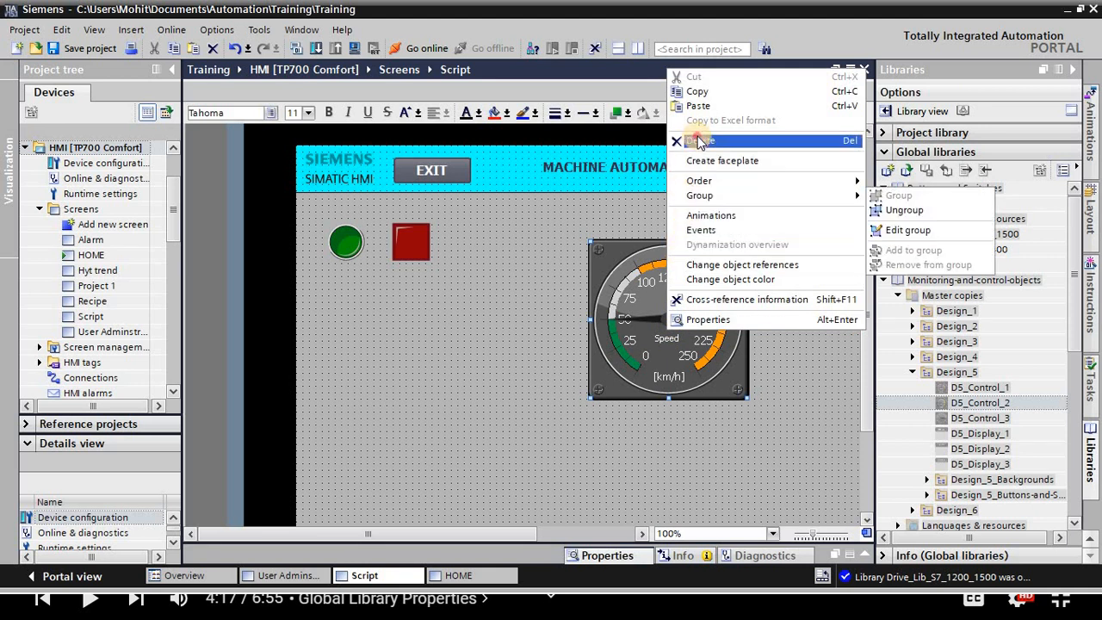
{"action": "left_click", "coordinate": [699, 143]}
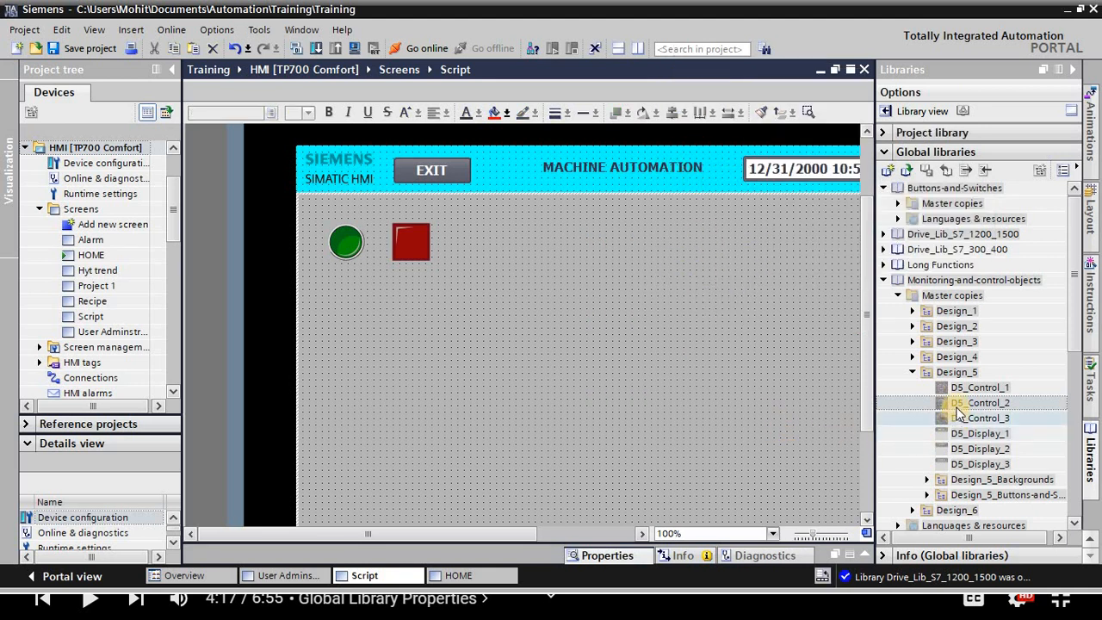
Step: Place a single D5_Control_1 gauge from Design_5 in the empty area of the Script screen, deleting the duplicate copy and shifting the gauge down and right
{"action": "left_click_drag", "start_coordinate": [966, 389], "coordinate": [730, 381]}
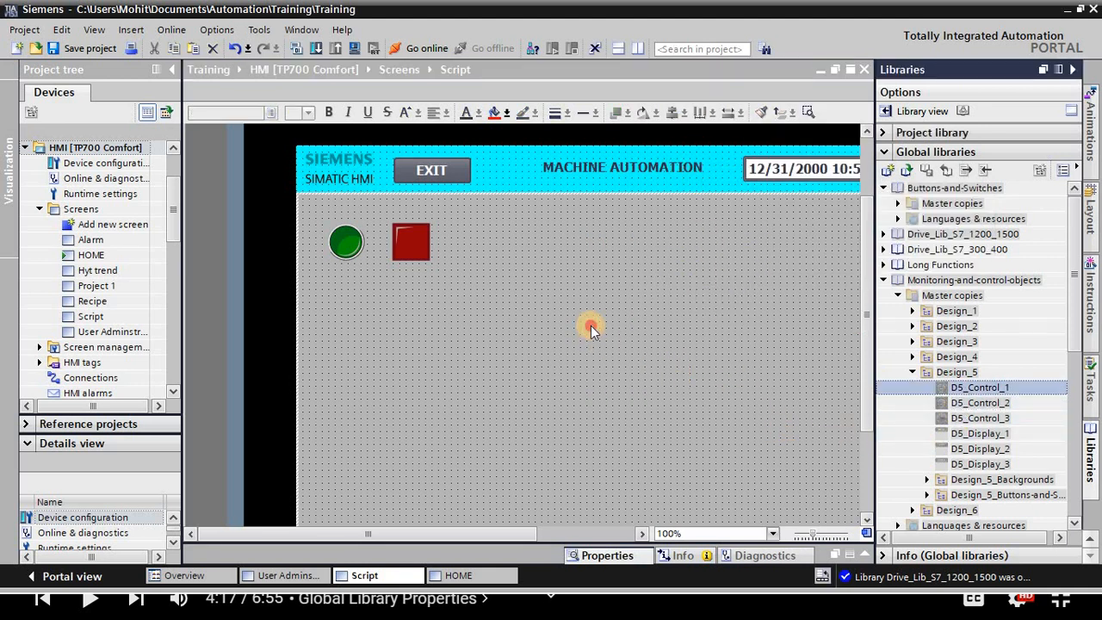
{"action": "left_click_drag", "start_coordinate": [904, 395], "coordinate": [742, 342]}
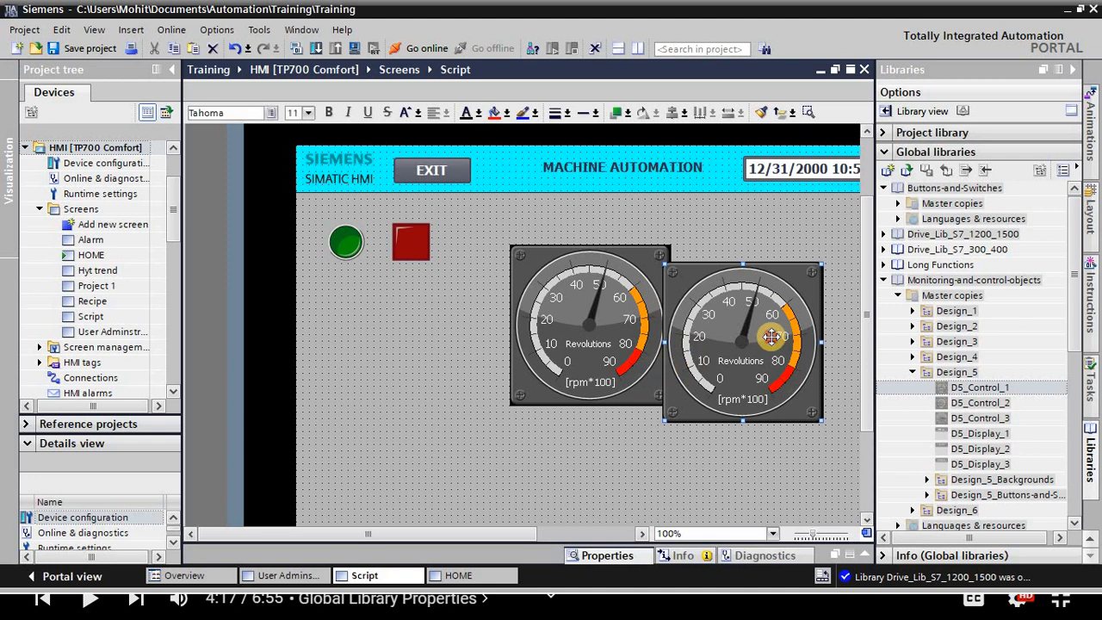
{"action": "right_click", "coordinate": [772, 337]}
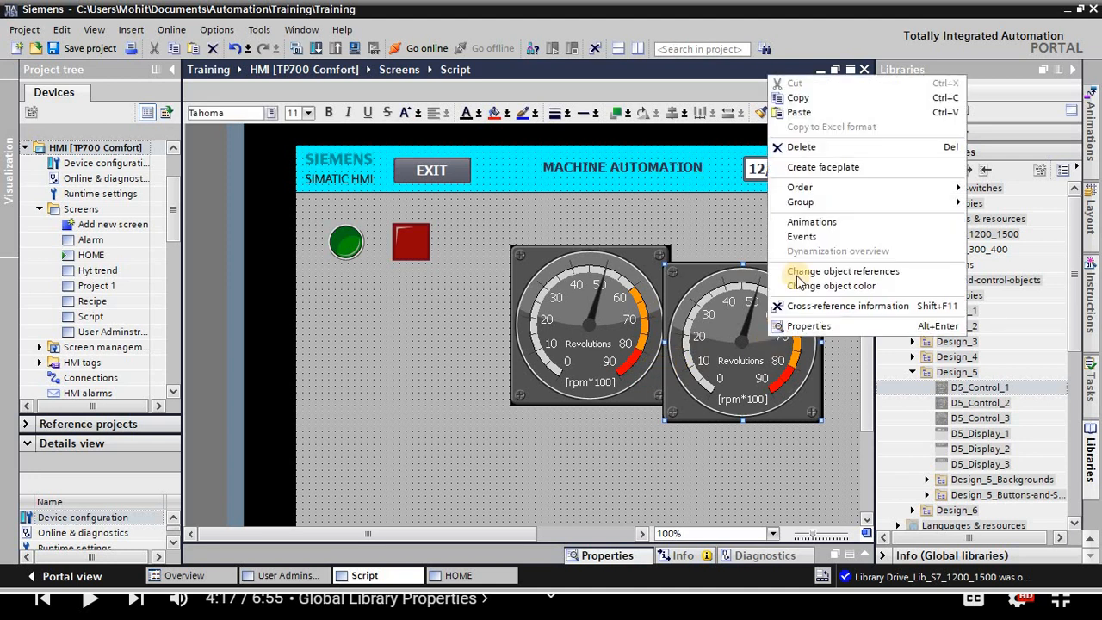
{"action": "left_click", "coordinate": [796, 147]}
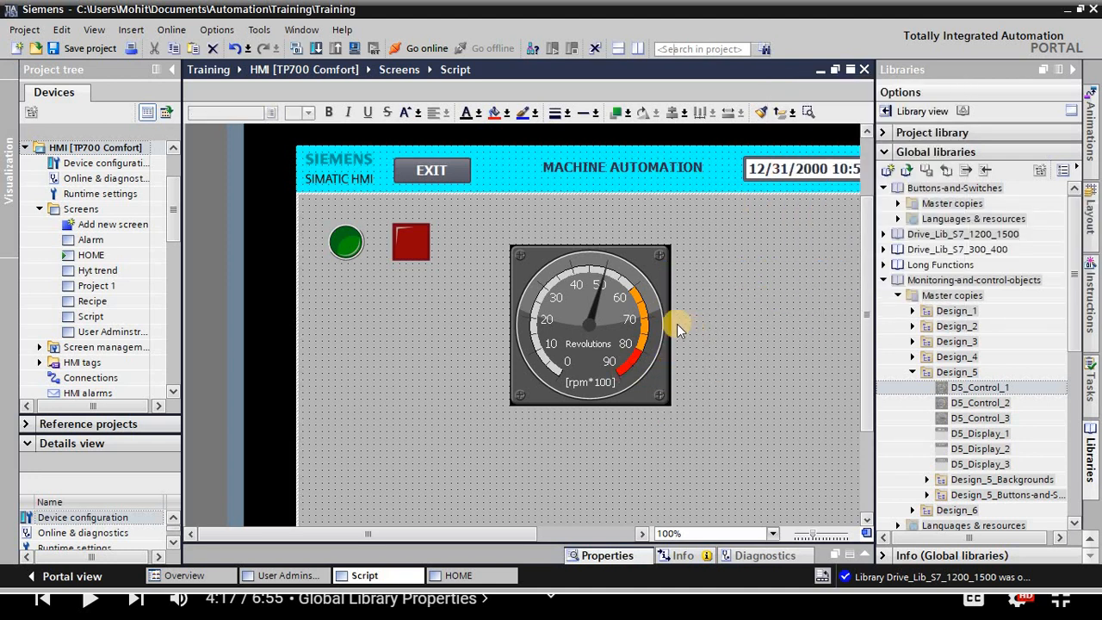
{"action": "left_click_drag", "start_coordinate": [611, 319], "coordinate": [679, 340]}
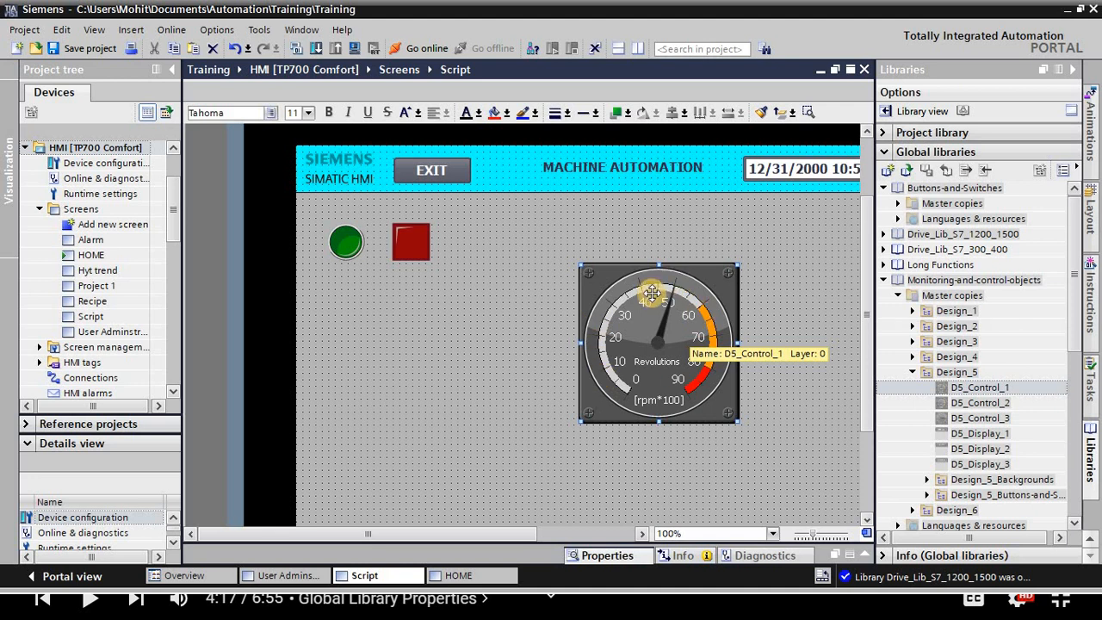
{"action": "left_click_drag", "start_coordinate": [702, 320], "coordinate": [723, 350]}
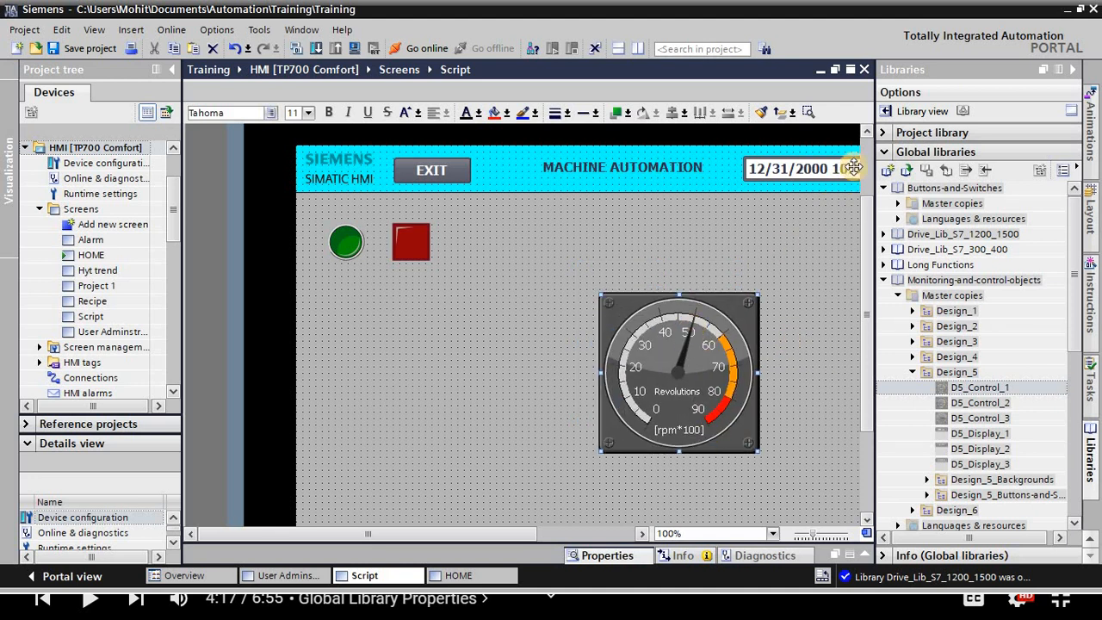
Step: Collapse the global libraries and place a Slider from the toolbox elements on the Script screen, below the pushbutton and pilot light
{"action": "left_click", "coordinate": [882, 153]}
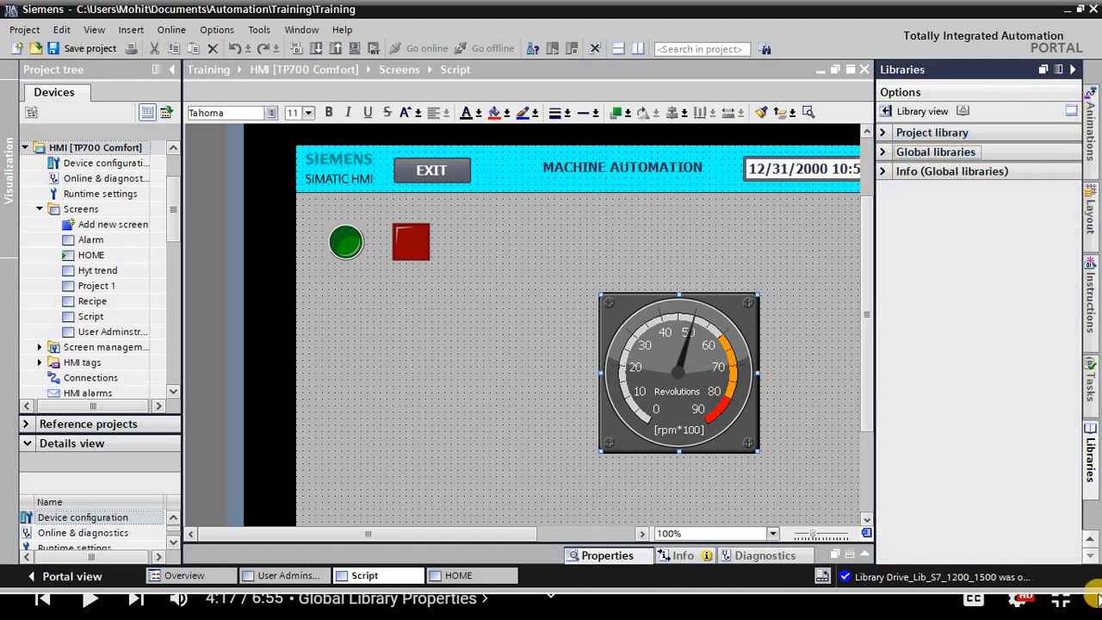
{"action": "left_click", "coordinate": [1089, 544]}
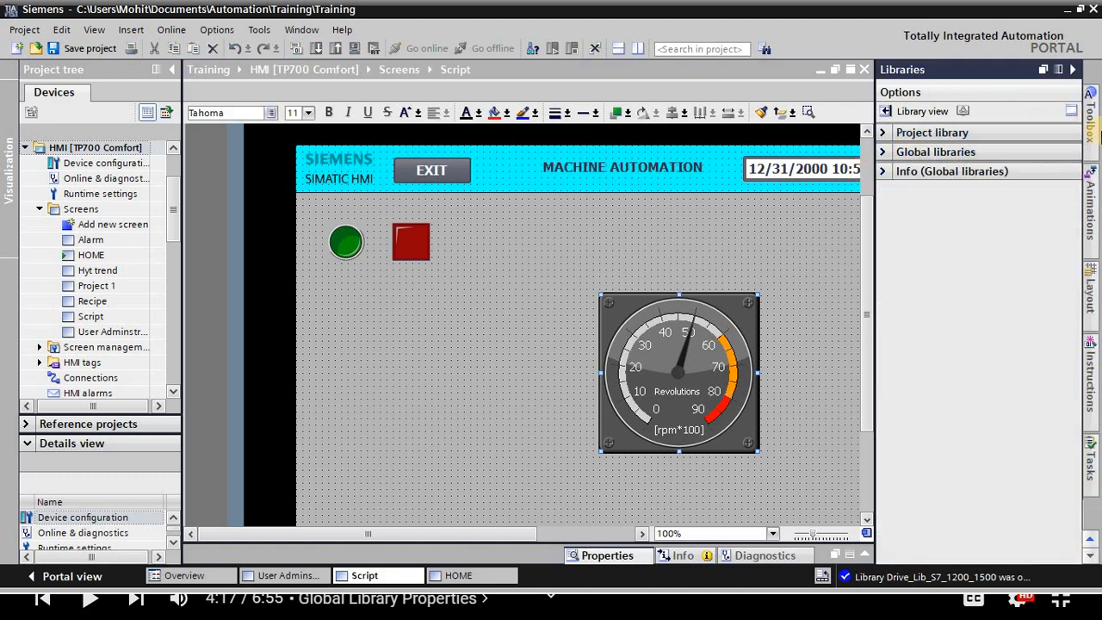
{"action": "left_click", "coordinate": [1092, 120]}
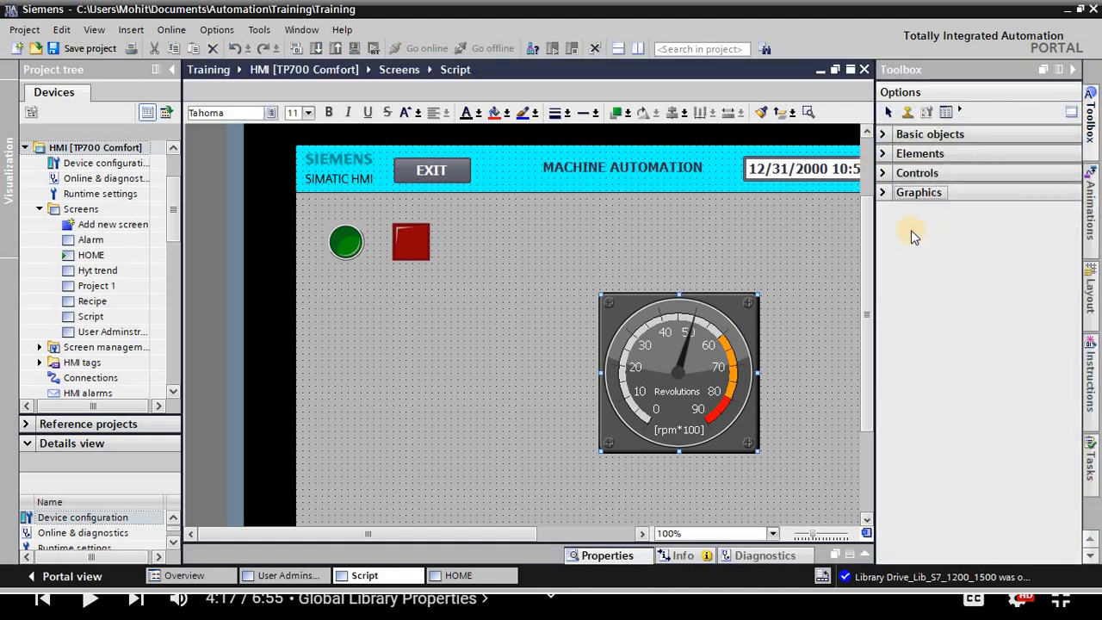
{"action": "left_click", "coordinate": [904, 152]}
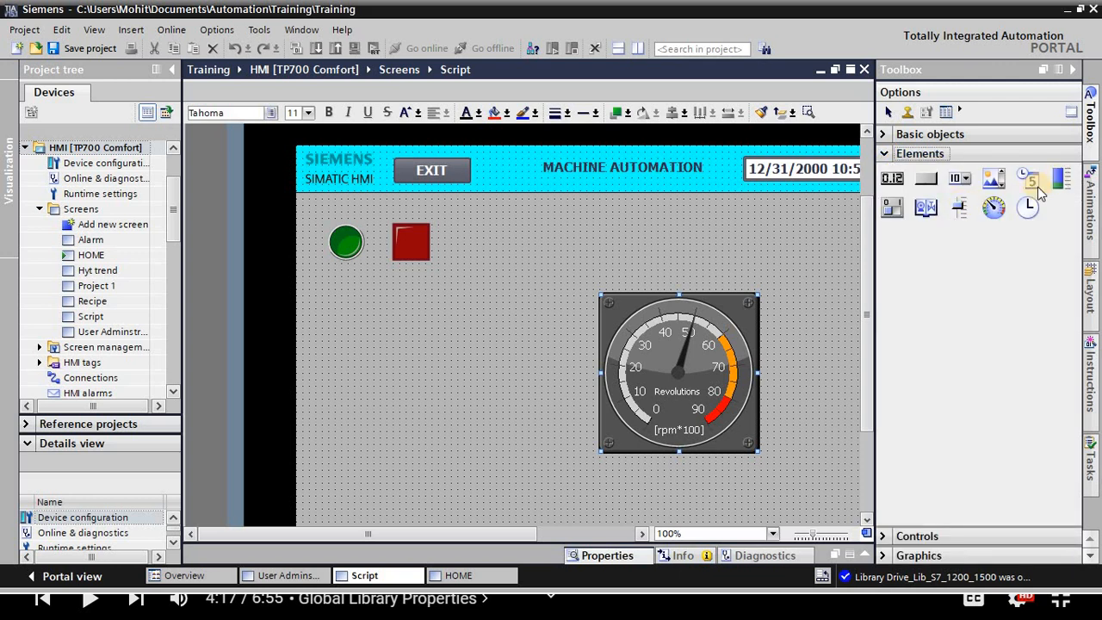
{"action": "left_click", "coordinate": [960, 210]}
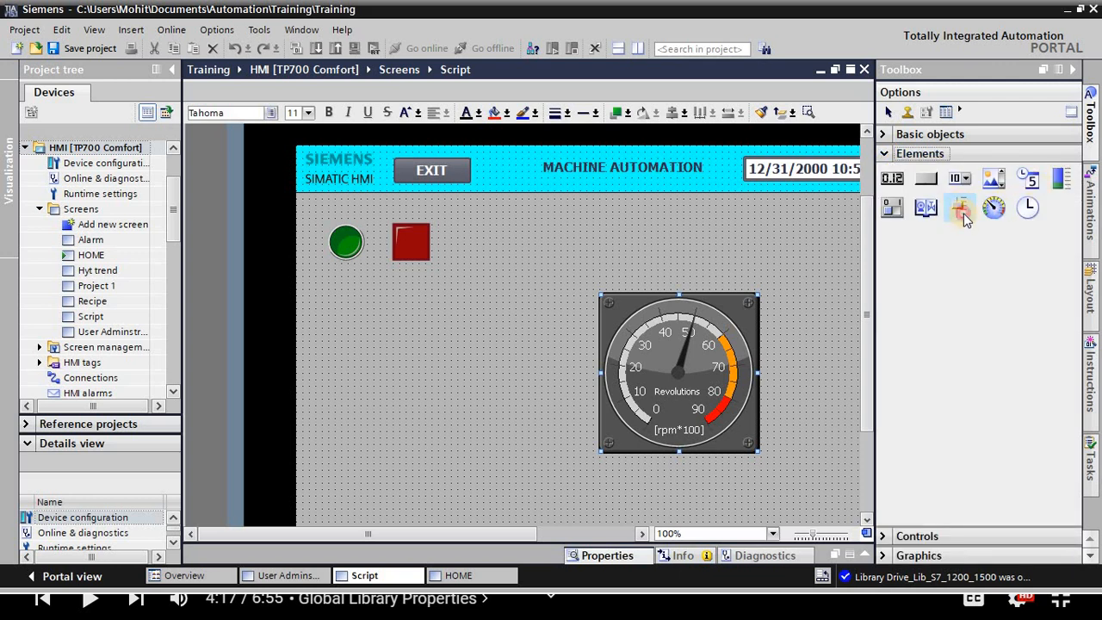
{"action": "left_click", "coordinate": [428, 346]}
{"action": "left_click_drag", "start_coordinate": [430, 349], "coordinate": [437, 403]}
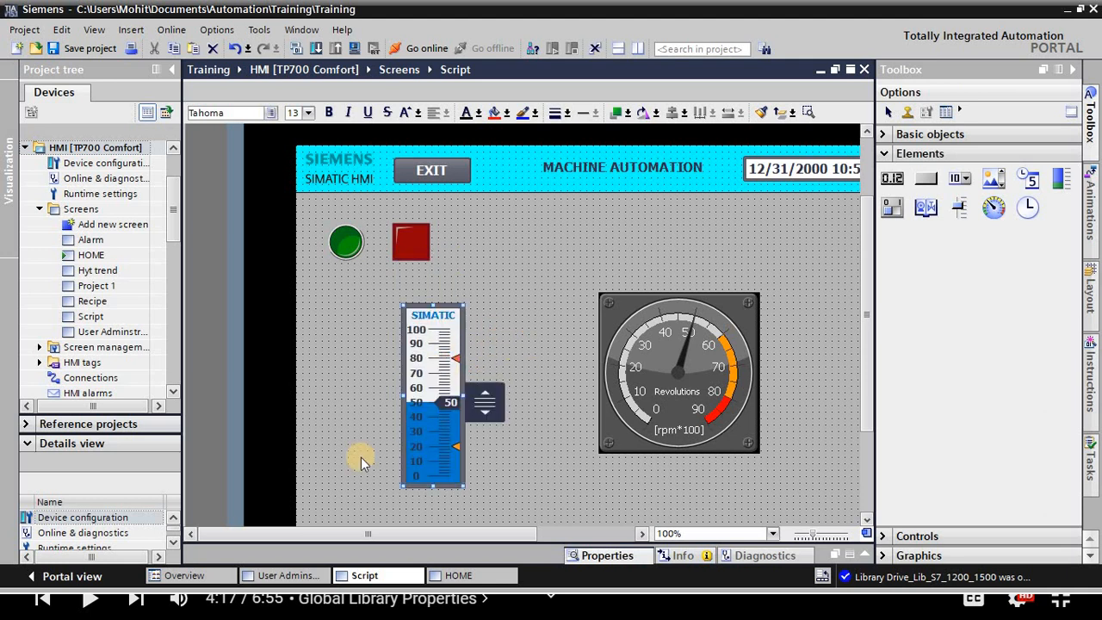
Step: Link the slider's process tag to the Milk tag in its general properties, and collapse the properties
{"action": "right_click", "coordinate": [424, 370]}
{"action": "left_click", "coordinate": [443, 360]}
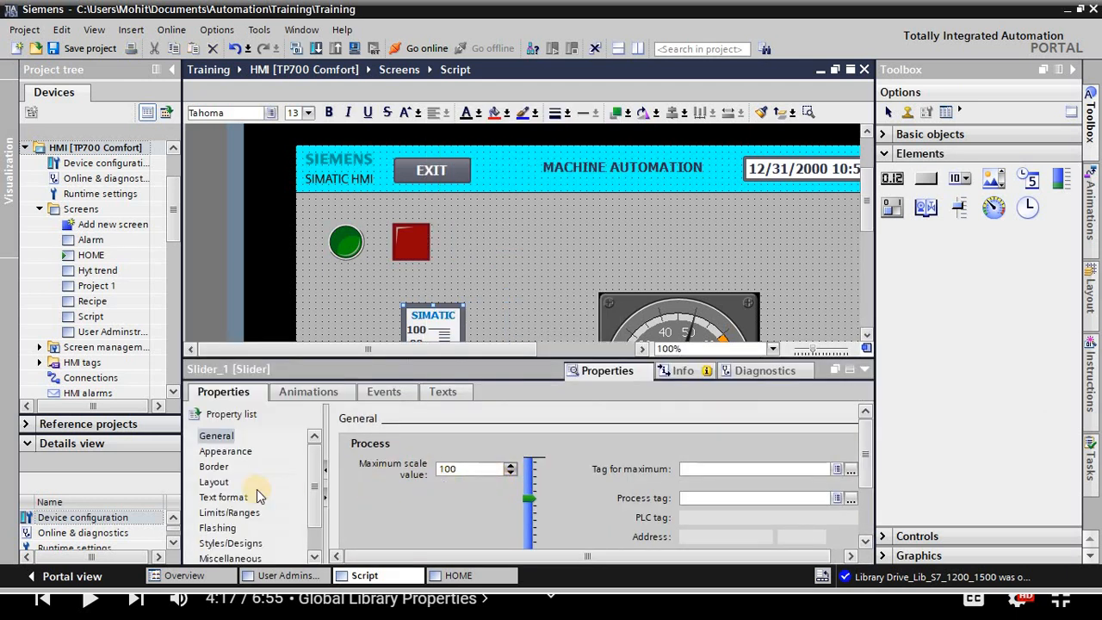
{"action": "left_click", "coordinate": [217, 435]}
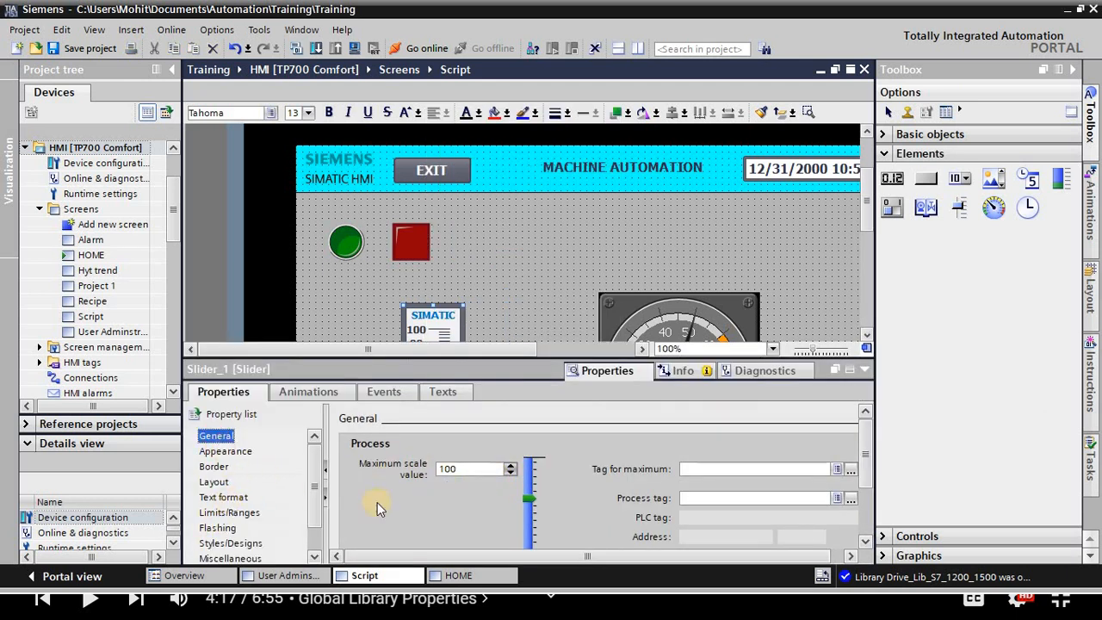
{"action": "left_click", "coordinate": [850, 502]}
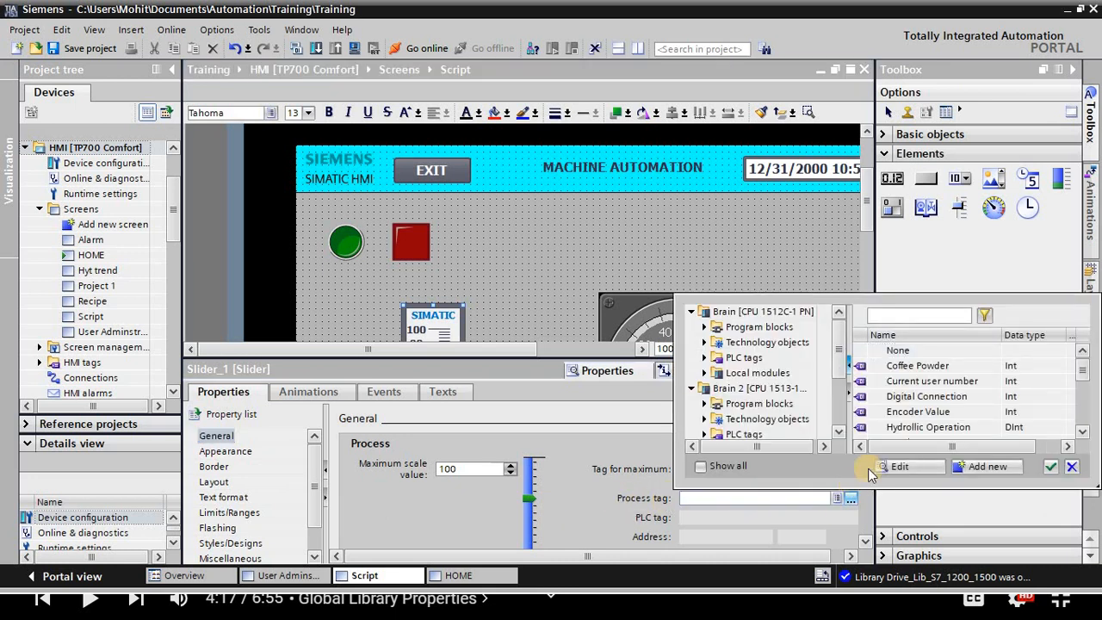
{"action": "left_click", "coordinate": [1083, 435]}
{"action": "left_click", "coordinate": [1083, 435]}
{"action": "left_click", "coordinate": [1083, 435]}
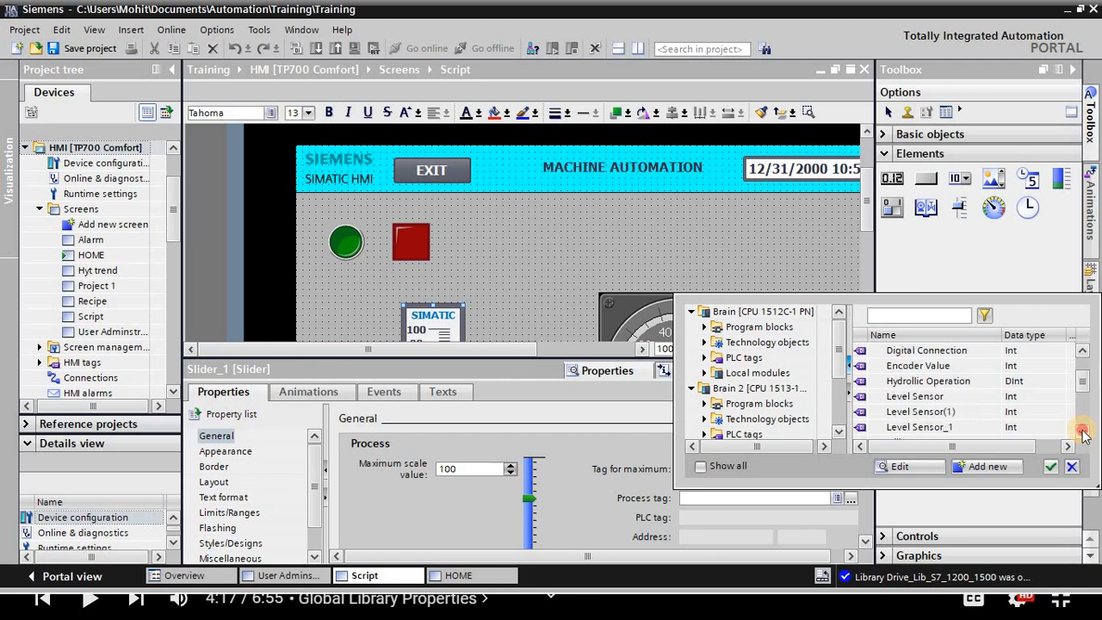
{"action": "left_click", "coordinate": [1083, 435]}
{"action": "left_click", "coordinate": [1083, 435]}
{"action": "left_click", "coordinate": [896, 396]}
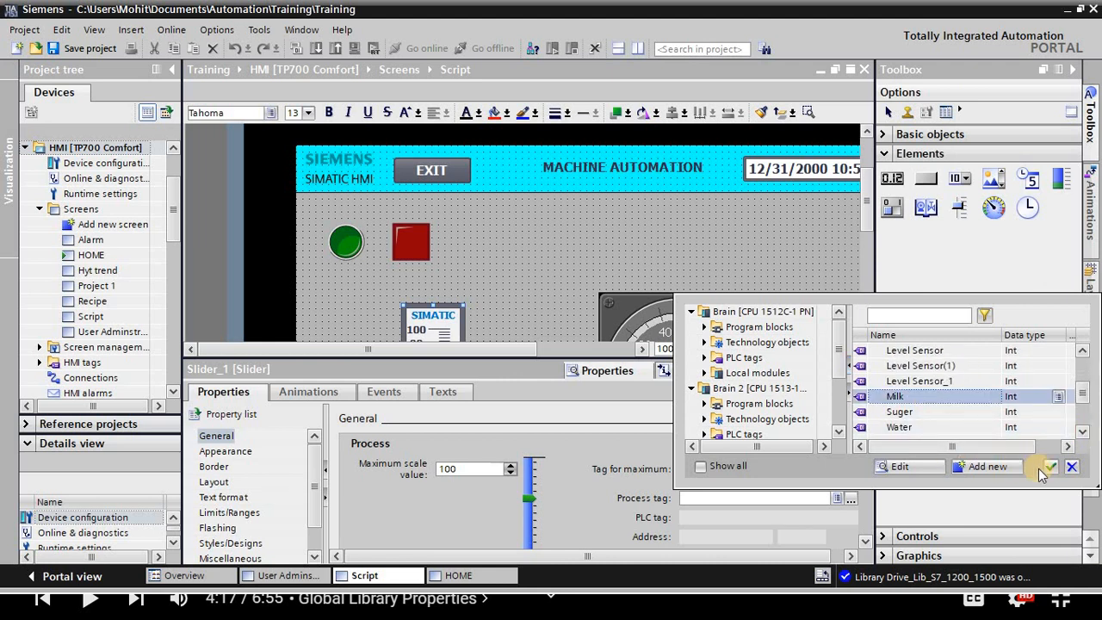
{"action": "left_click", "coordinate": [1048, 468]}
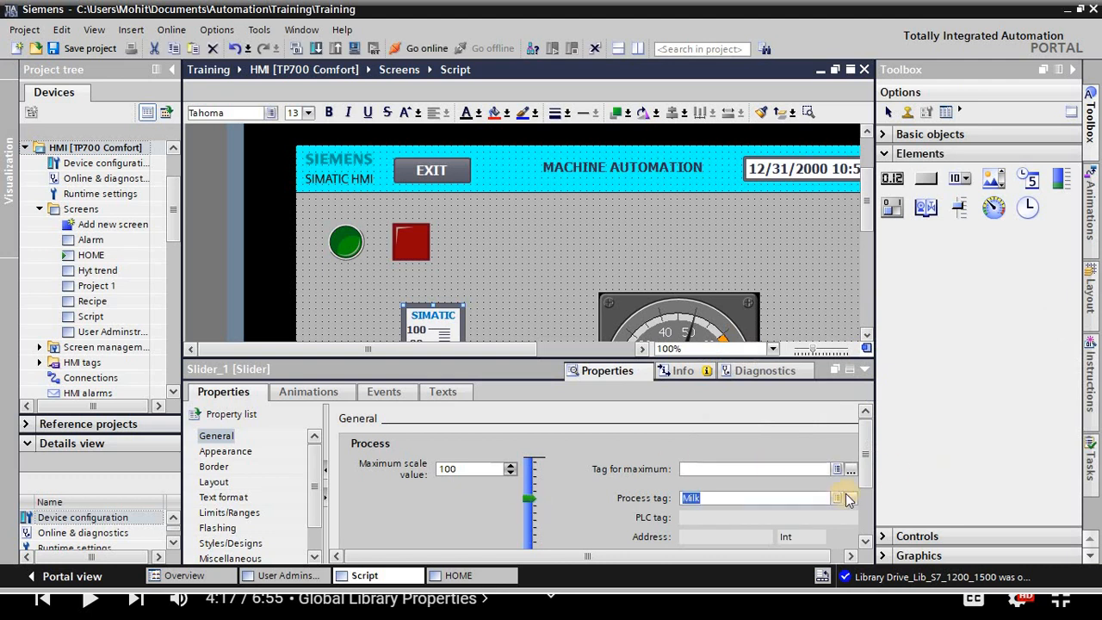
{"action": "scroll", "coordinate": [550, 486], "scroll_direction": "down", "scroll_amount": 2}
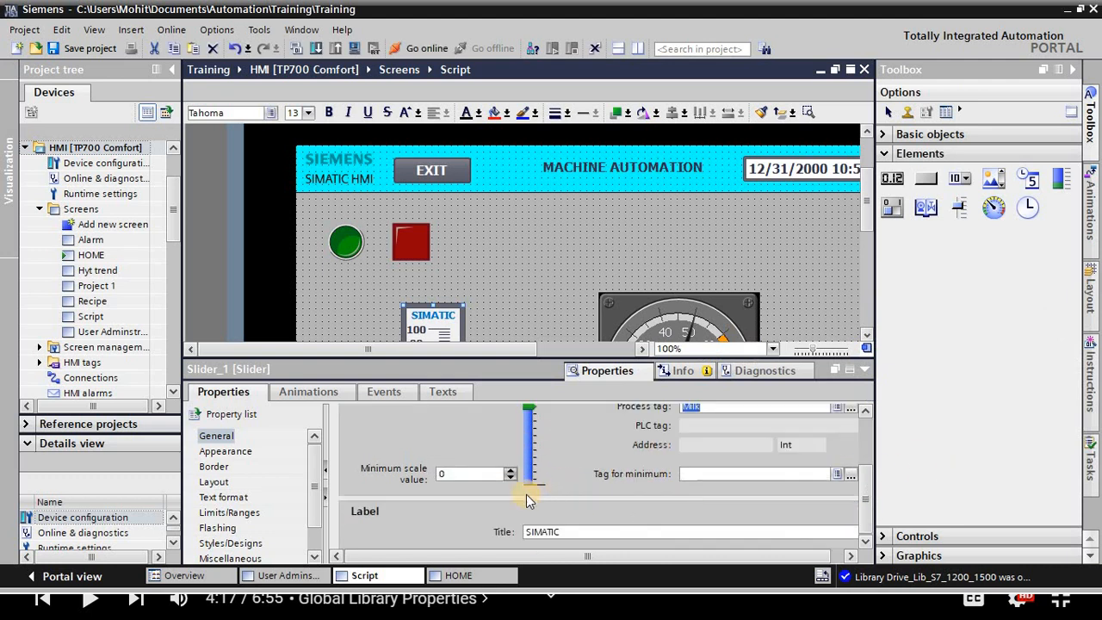
{"action": "scroll", "coordinate": [429, 488], "scroll_direction": "up", "scroll_amount": 2}
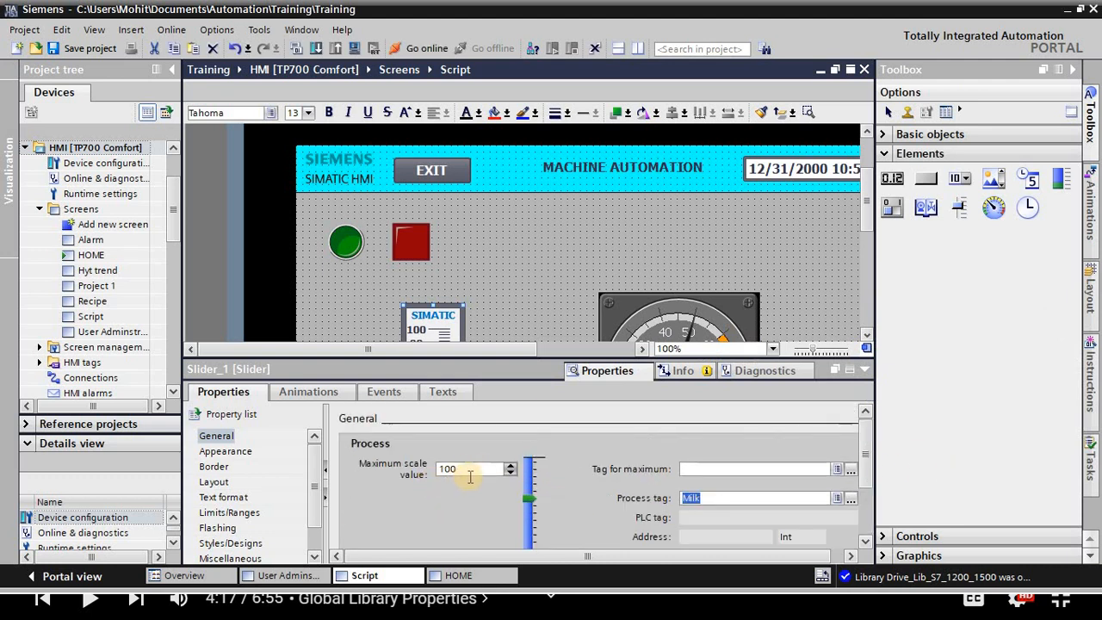
{"action": "left_click", "coordinate": [863, 370]}
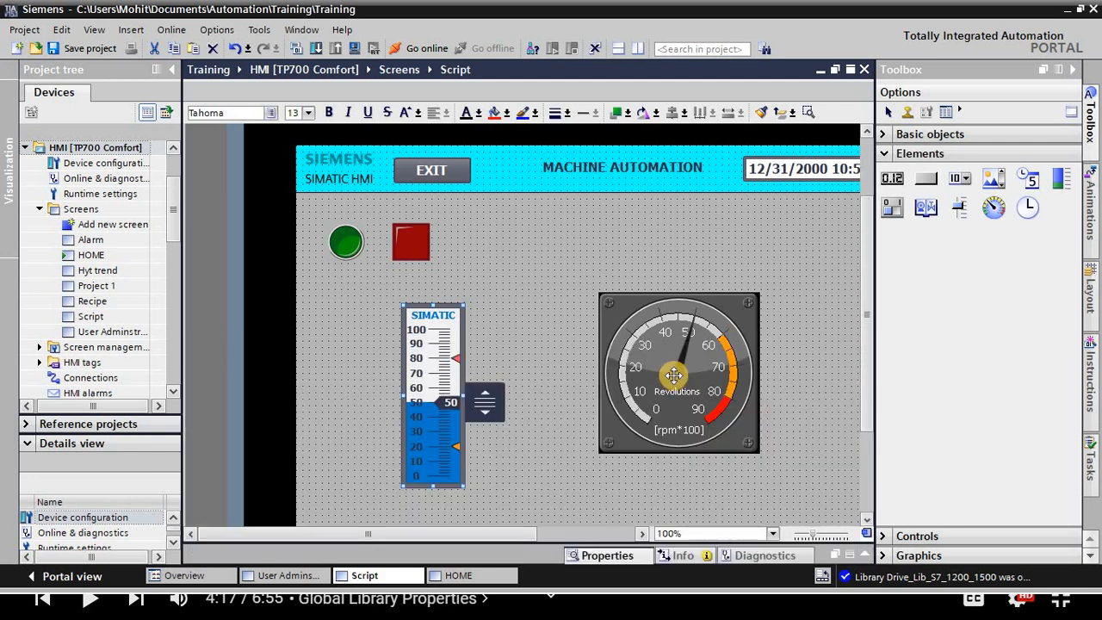
Step: Set the maximum scale value of D5_Gauge_1 inside the D5_Control_1 group to 100
{"action": "left_click", "coordinate": [674, 375]}
{"action": "right_click", "coordinate": [674, 374]}
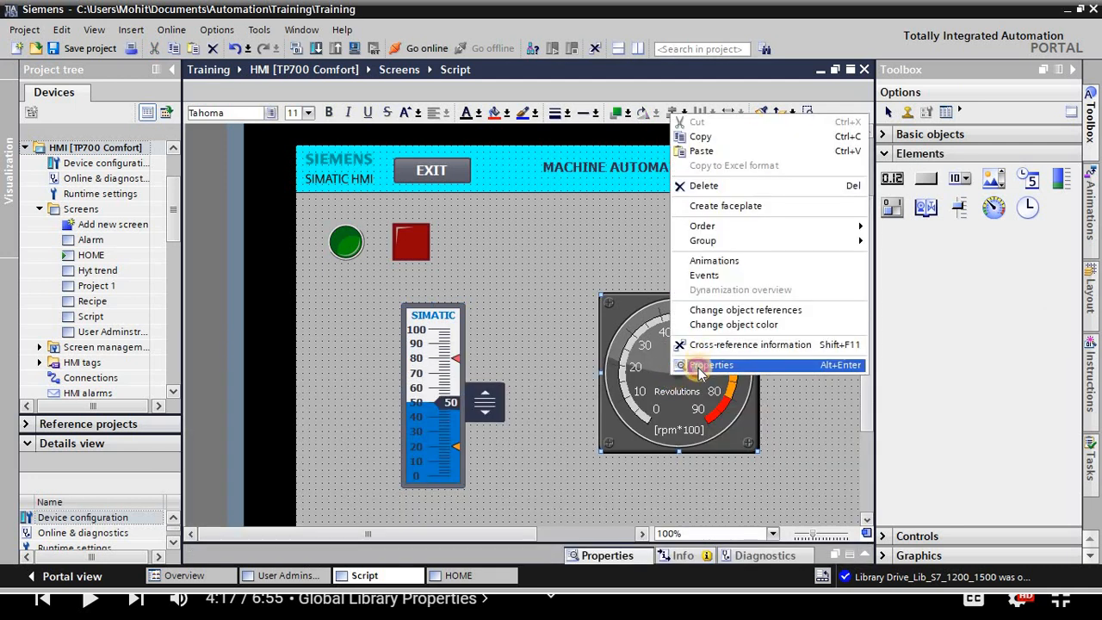
{"action": "left_click", "coordinate": [698, 361]}
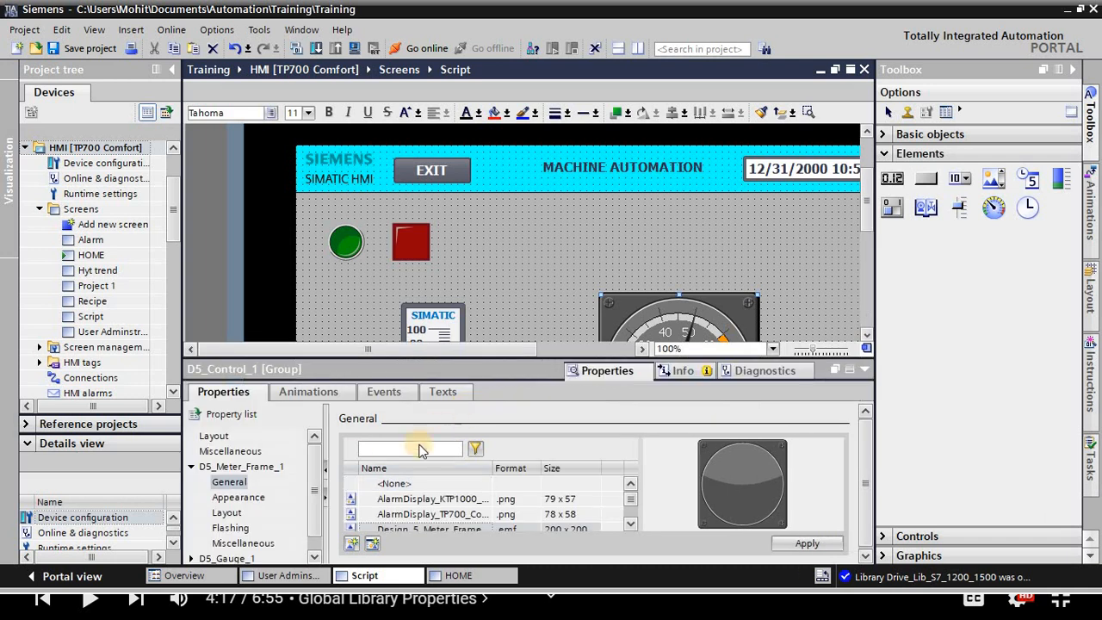
{"action": "left_click", "coordinate": [191, 466]}
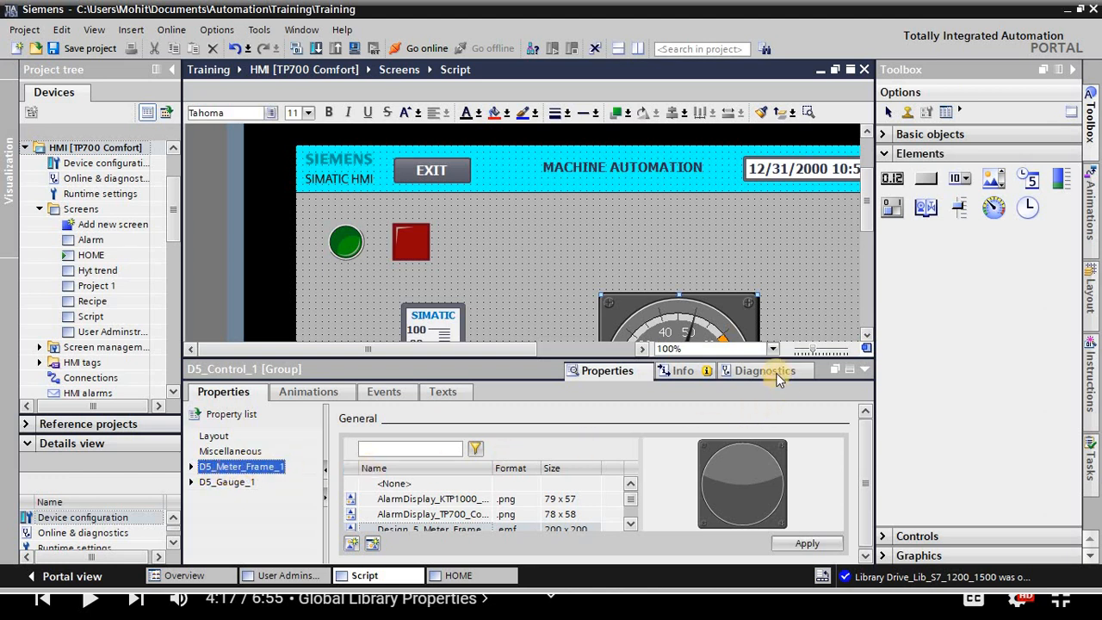
{"action": "left_click", "coordinate": [192, 483]}
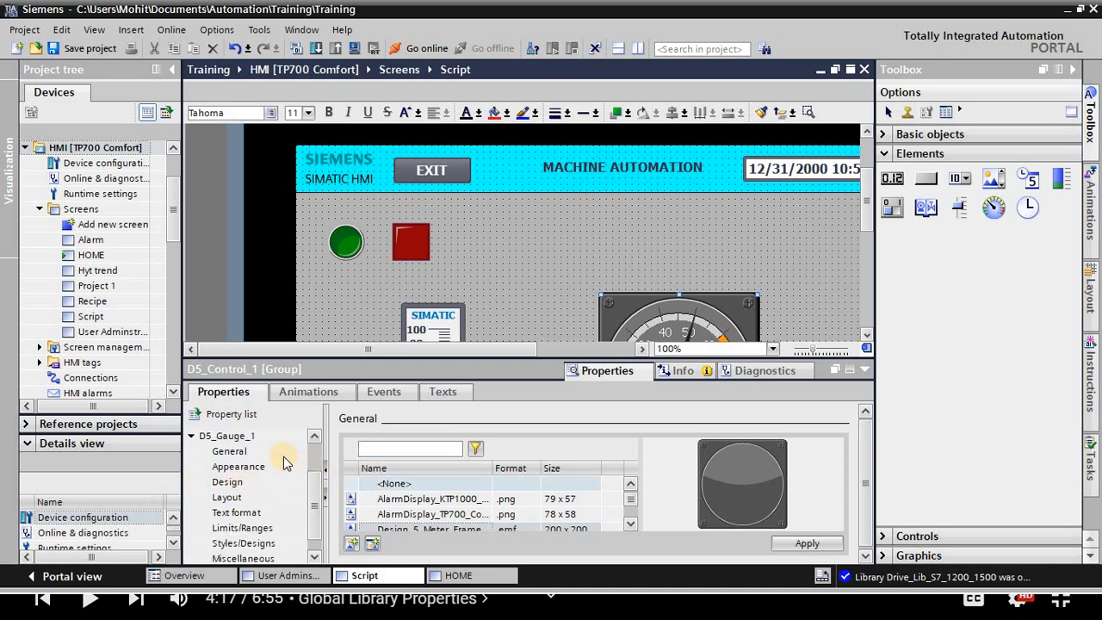
{"action": "left_click", "coordinate": [238, 457]}
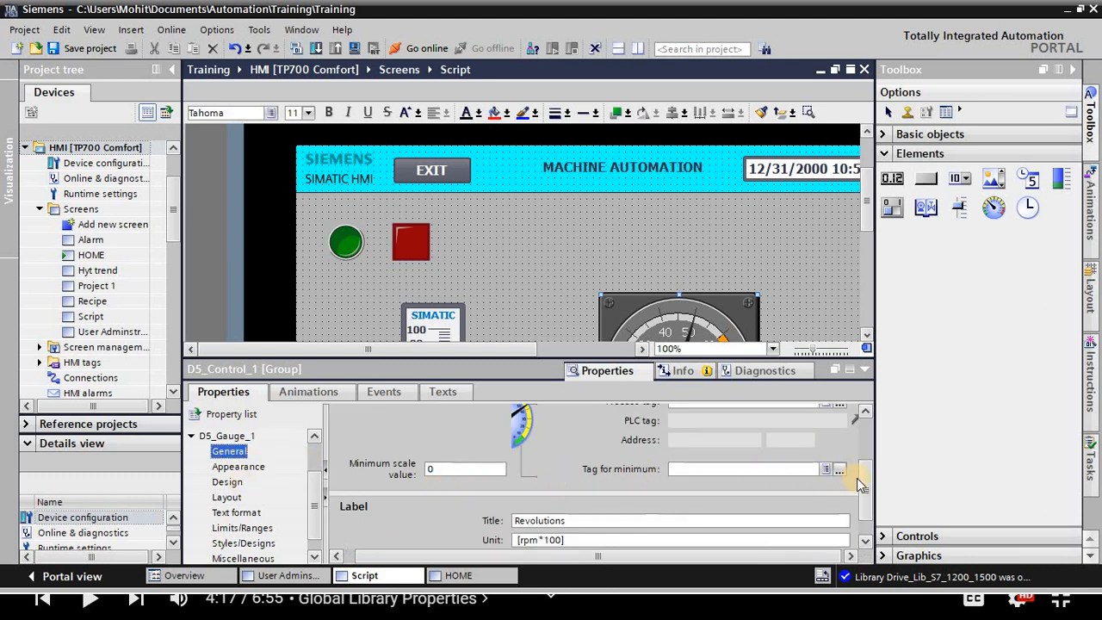
{"action": "left_click_drag", "start_coordinate": [865, 467], "coordinate": [865, 434]}
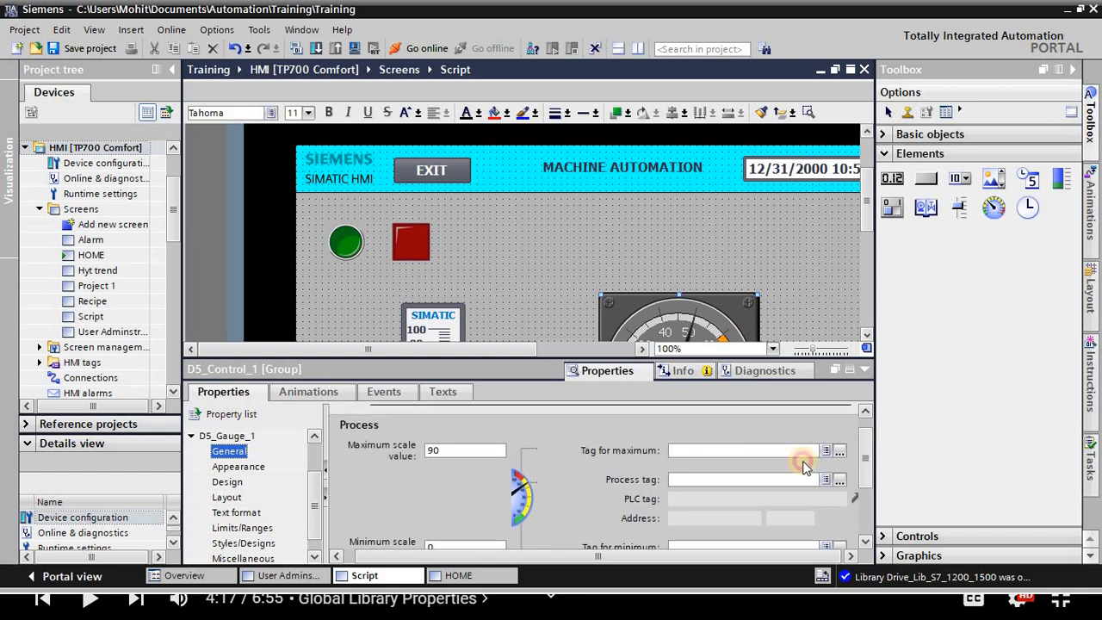
{"action": "double_click", "coordinate": [443, 451]}
{"action": "type", "text": "90"}
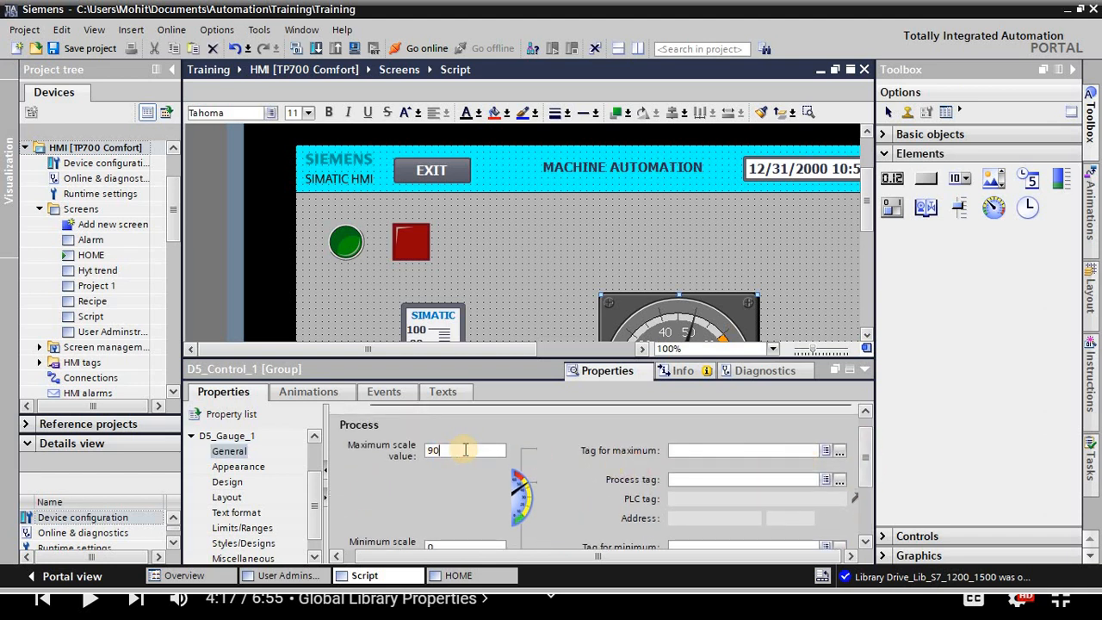
{"action": "key", "text": "BackSpace"}
{"action": "key", "text": "BackSpace"}
{"action": "type", "text": "100"}
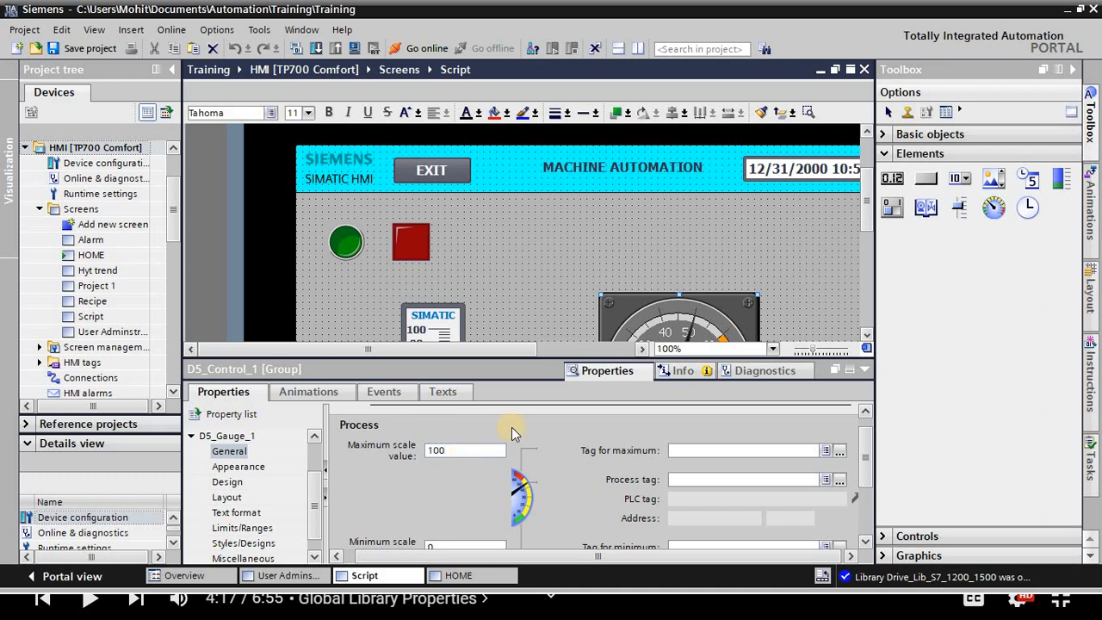
{"action": "left_click", "coordinate": [546, 322]}
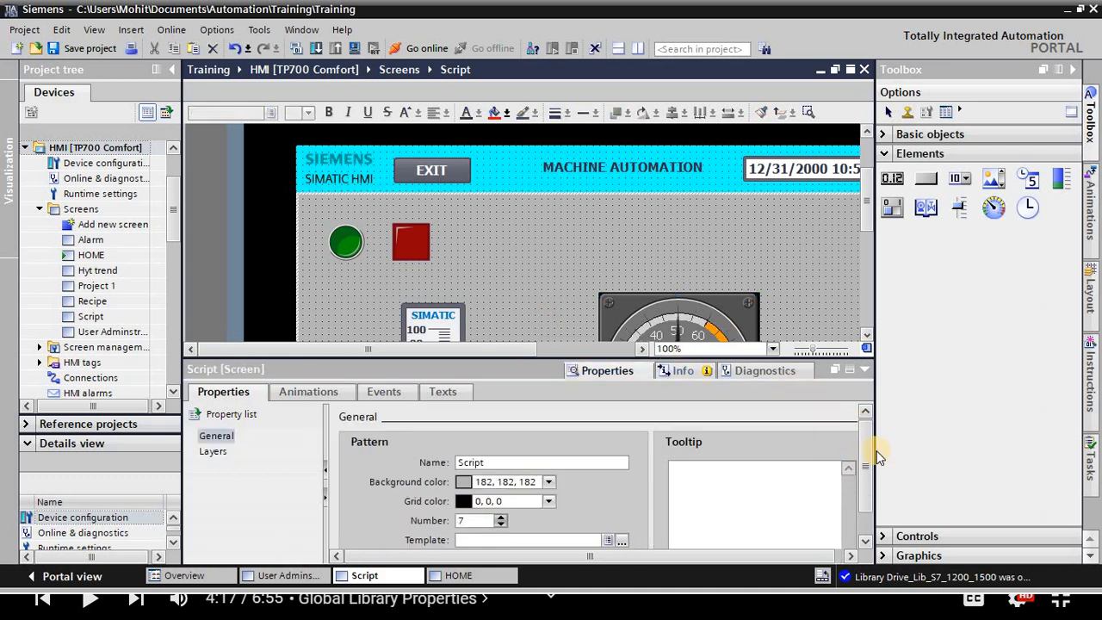
Step: Link the process tag of the D5_Control_1 gauge to the Milk tag
{"action": "left_click_drag", "start_coordinate": [866, 462], "coordinate": [824, 430]}
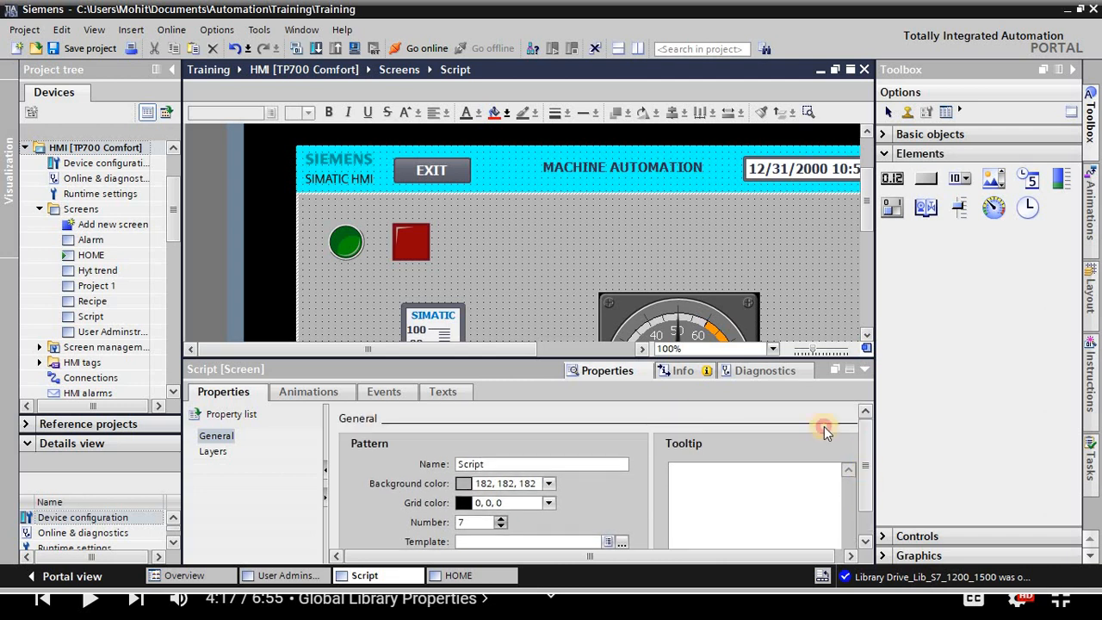
{"action": "left_click", "coordinate": [639, 324]}
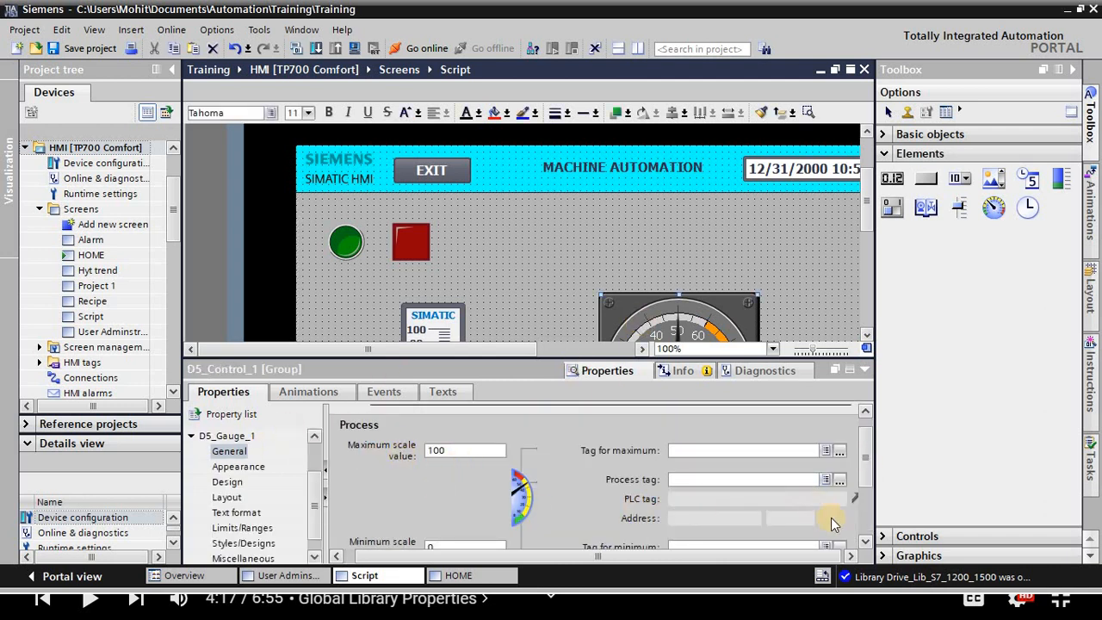
{"action": "left_click", "coordinate": [864, 546]}
{"action": "left_click", "coordinate": [864, 544]}
{"action": "left_click", "coordinate": [864, 544]}
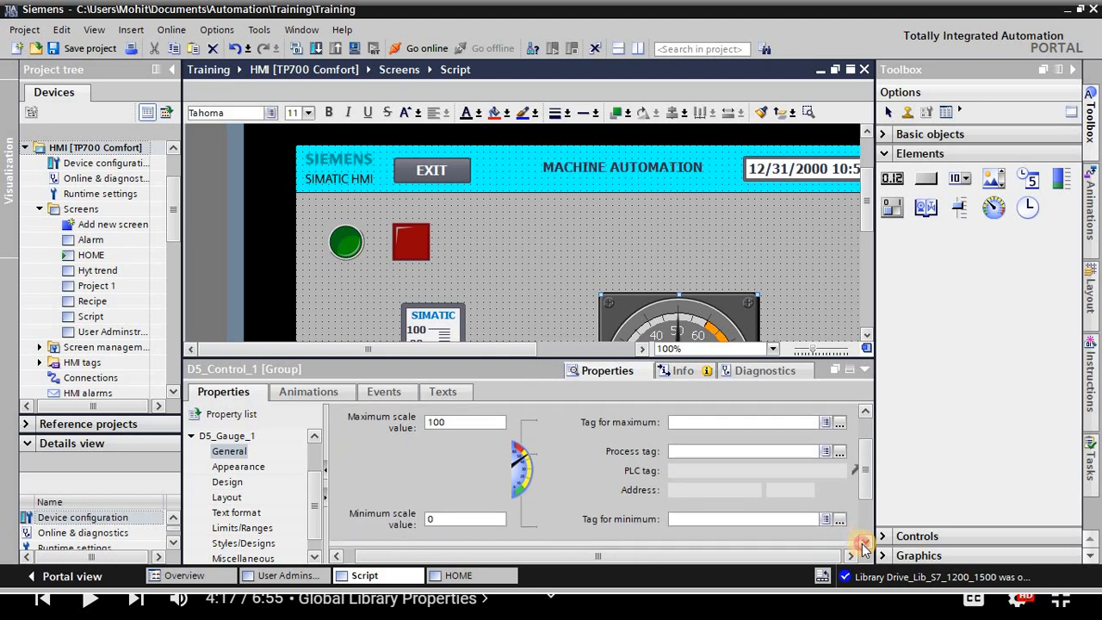
{"action": "left_click", "coordinate": [864, 544]}
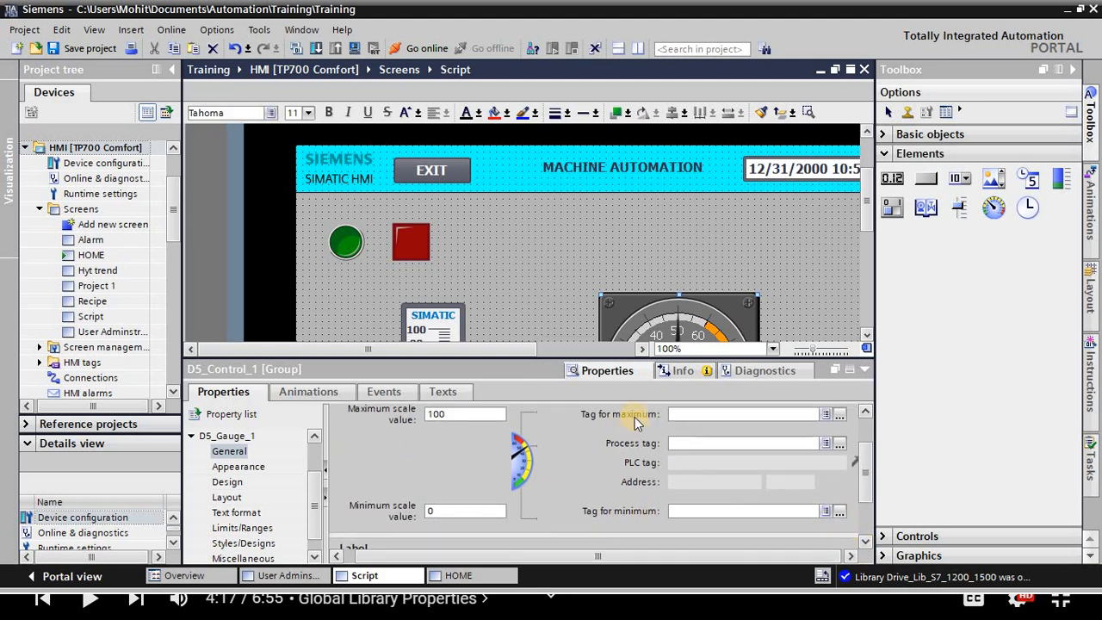
{"action": "left_click", "coordinate": [839, 444]}
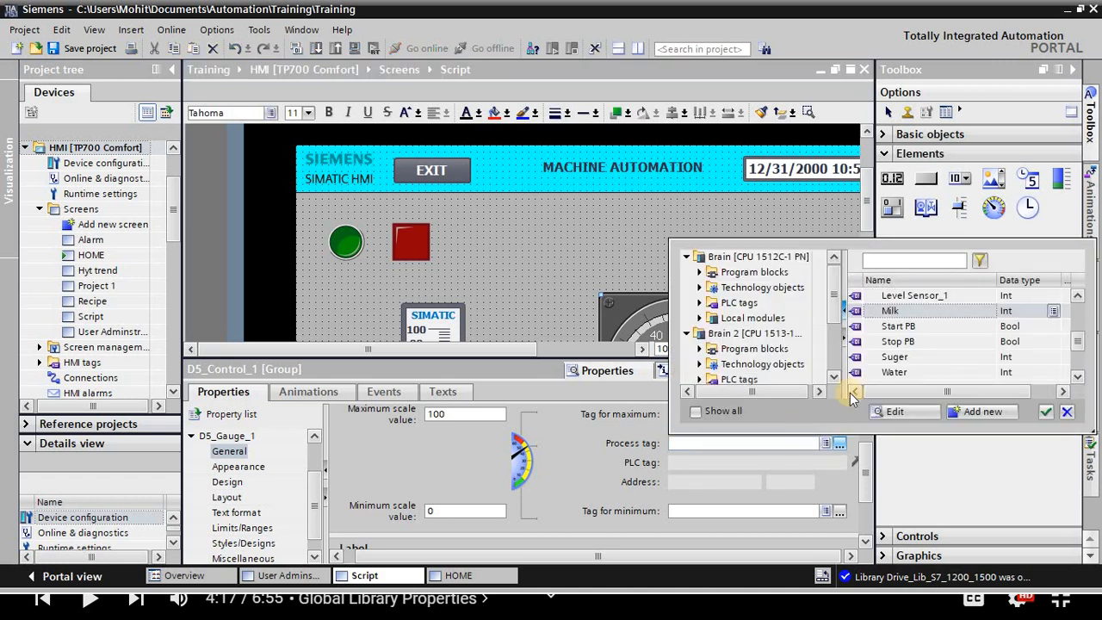
{"action": "left_click", "coordinate": [886, 311]}
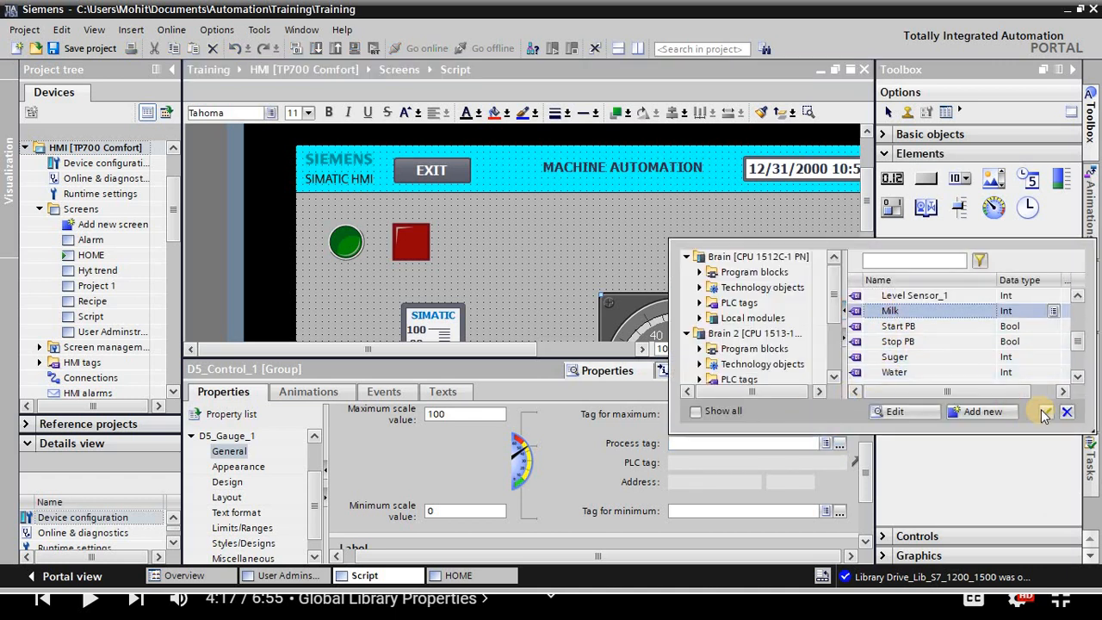
{"action": "left_click", "coordinate": [1045, 412]}
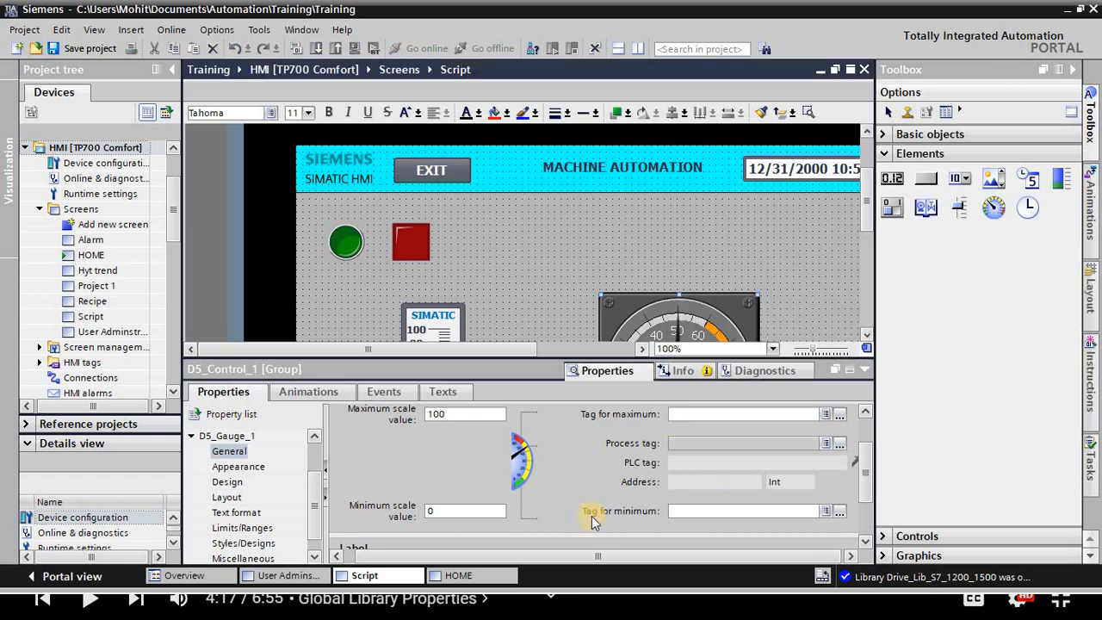
Step: Set the unit in the gauge's label settings to lit
{"action": "left_click", "coordinate": [865, 542]}
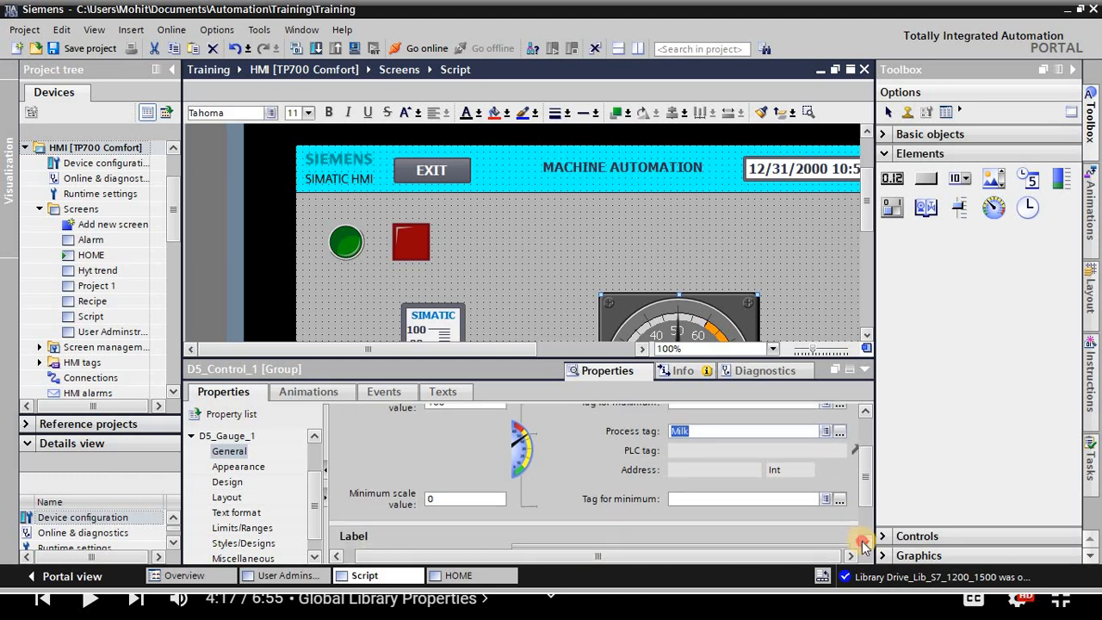
{"action": "left_click", "coordinate": [865, 544]}
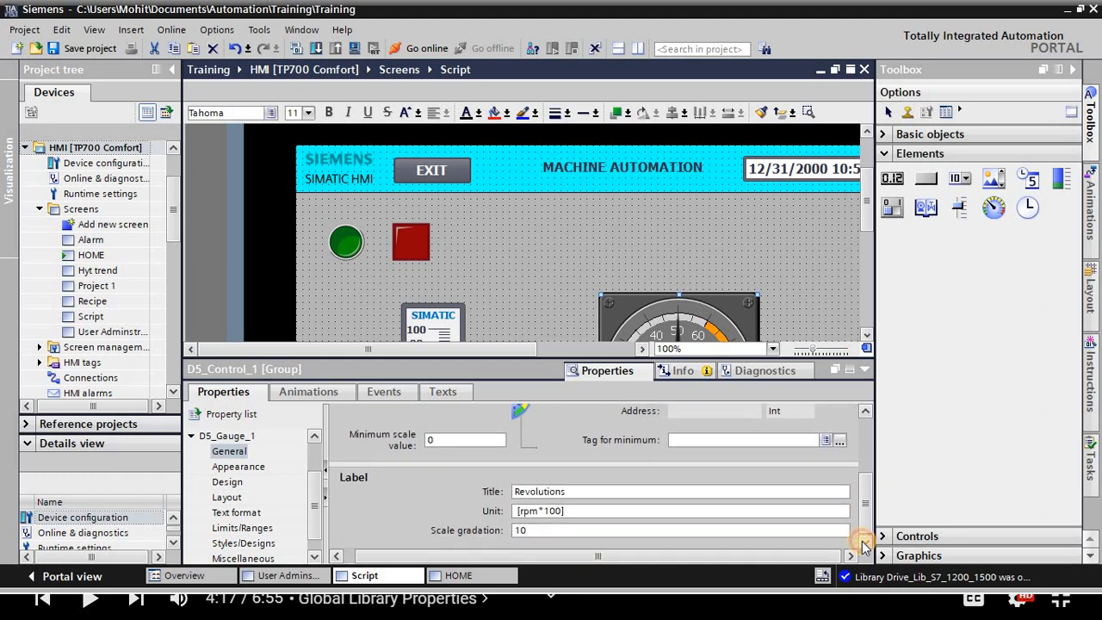
{"action": "left_click", "coordinate": [579, 510]}
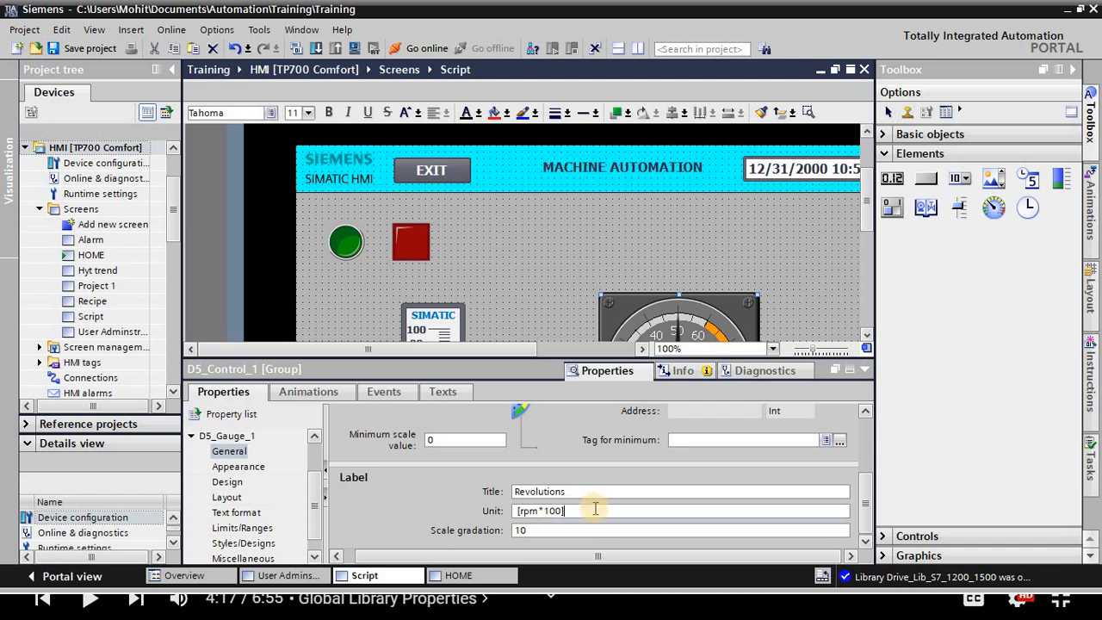
{"action": "key", "text": "BackSpace"}
{"action": "key", "text": "BackSpace"}
{"action": "key", "text": "BackSpace"}
{"action": "key", "text": "BackSpace"}
{"action": "key", "text": "BackSpace"}
{"action": "key", "text": "BackSpace"}
{"action": "key", "text": "BackSpace"}
{"action": "key", "text": "BackSpace"}
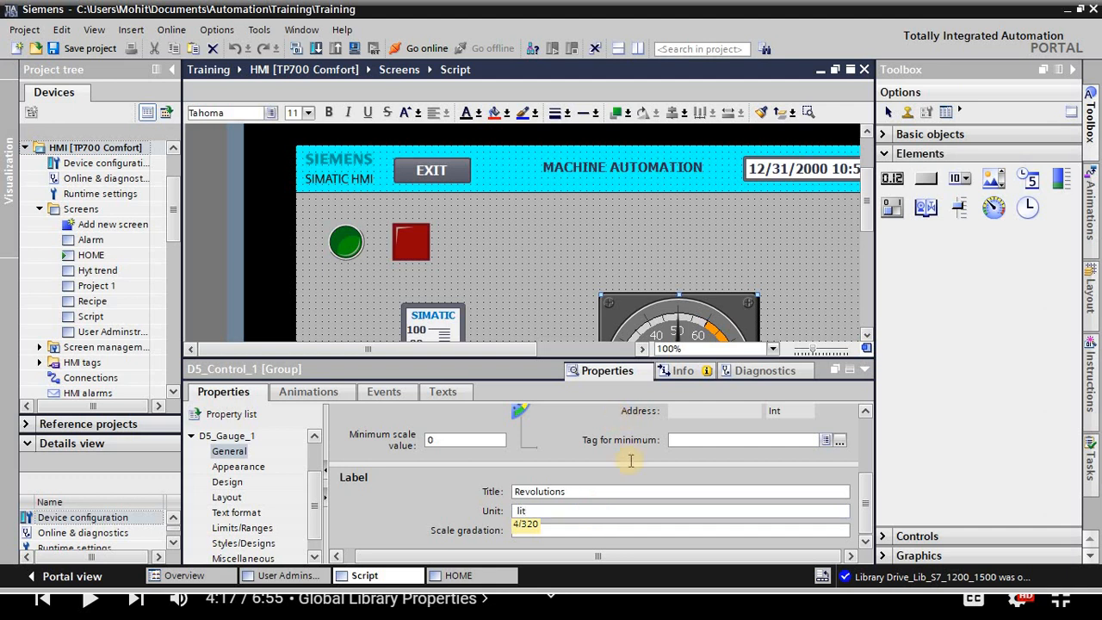
Step: Set the gauge's label title to lit and move the gauge up on the Script screen, level with the pushbutton and pilot light
{"action": "double_click", "coordinate": [568, 492]}
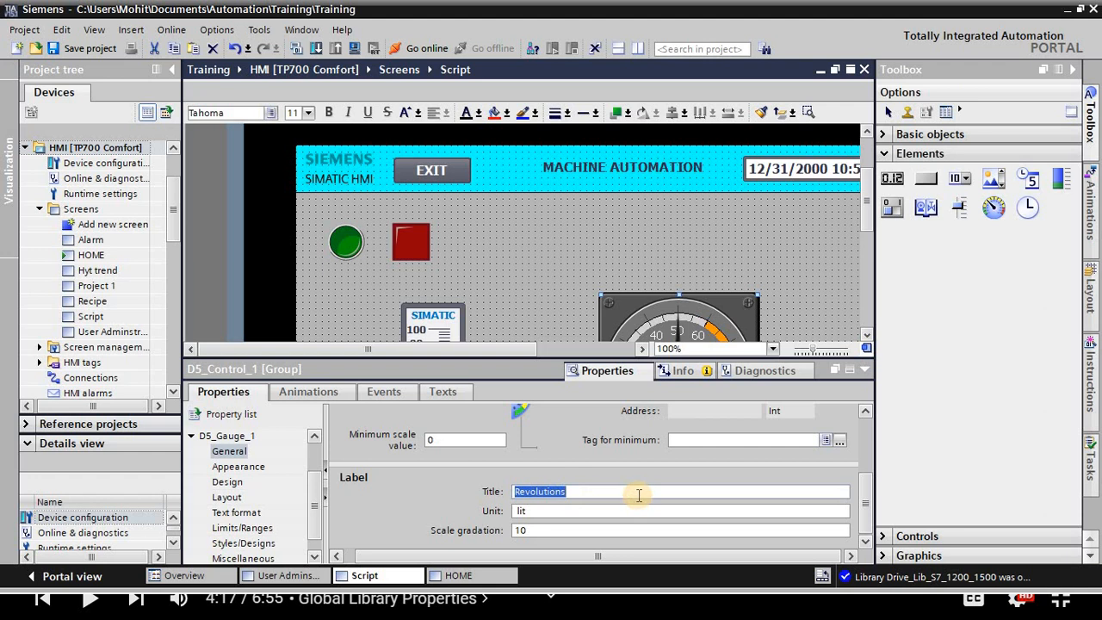
{"action": "type", "text": "lit"}
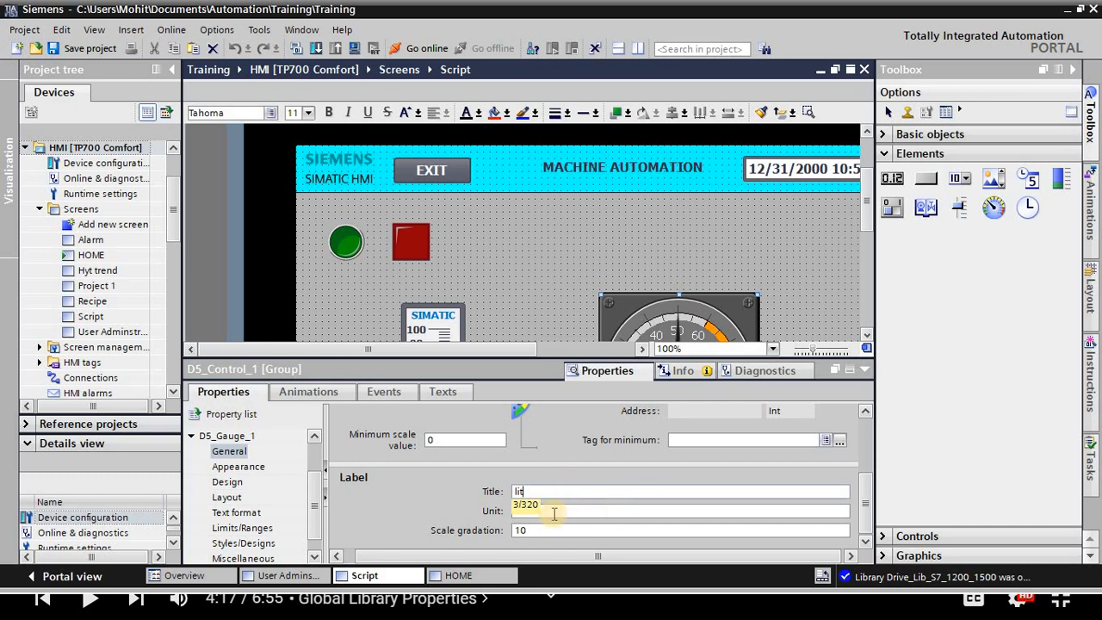
{"action": "left_click", "coordinate": [542, 530]}
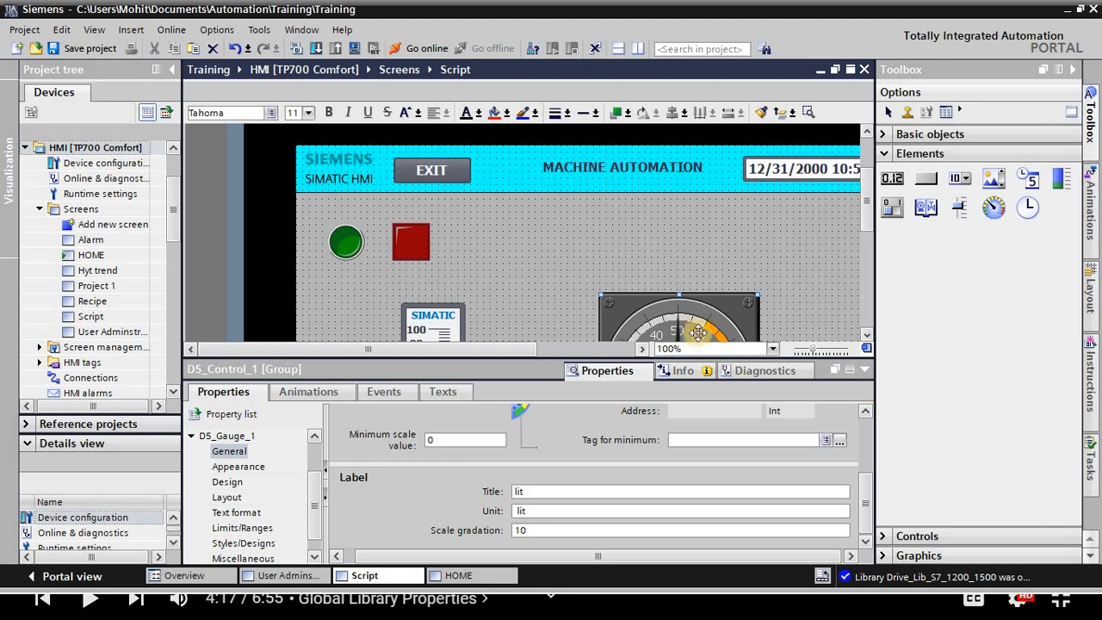
{"action": "left_click_drag", "start_coordinate": [695, 319], "coordinate": [688, 254]}
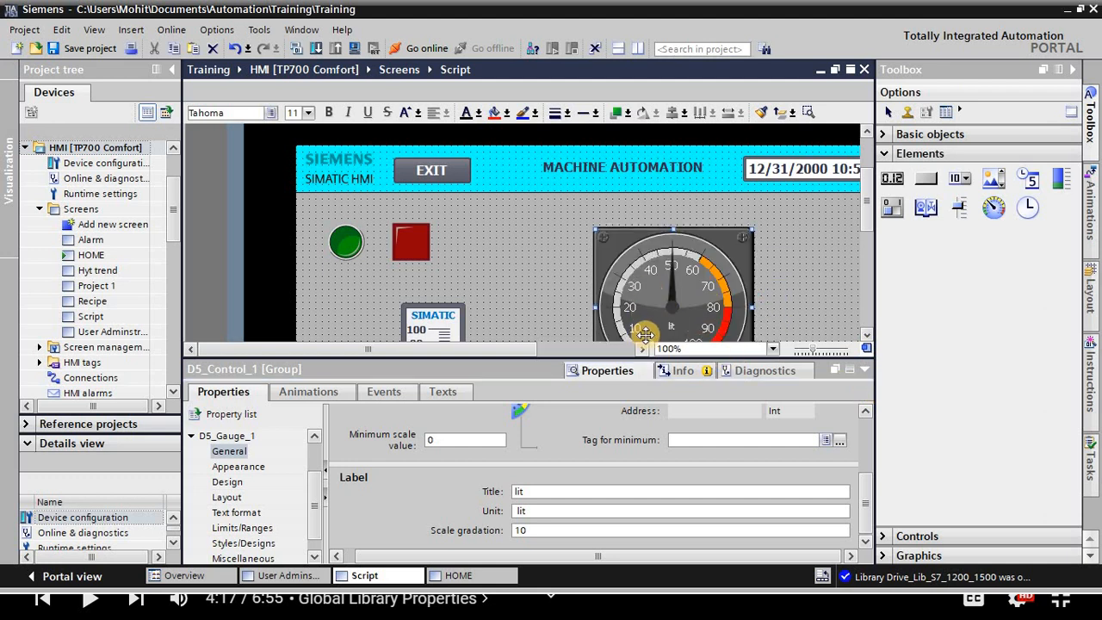
Step: Set the gauge's scale gradation to 5
{"action": "left_click", "coordinate": [541, 530]}
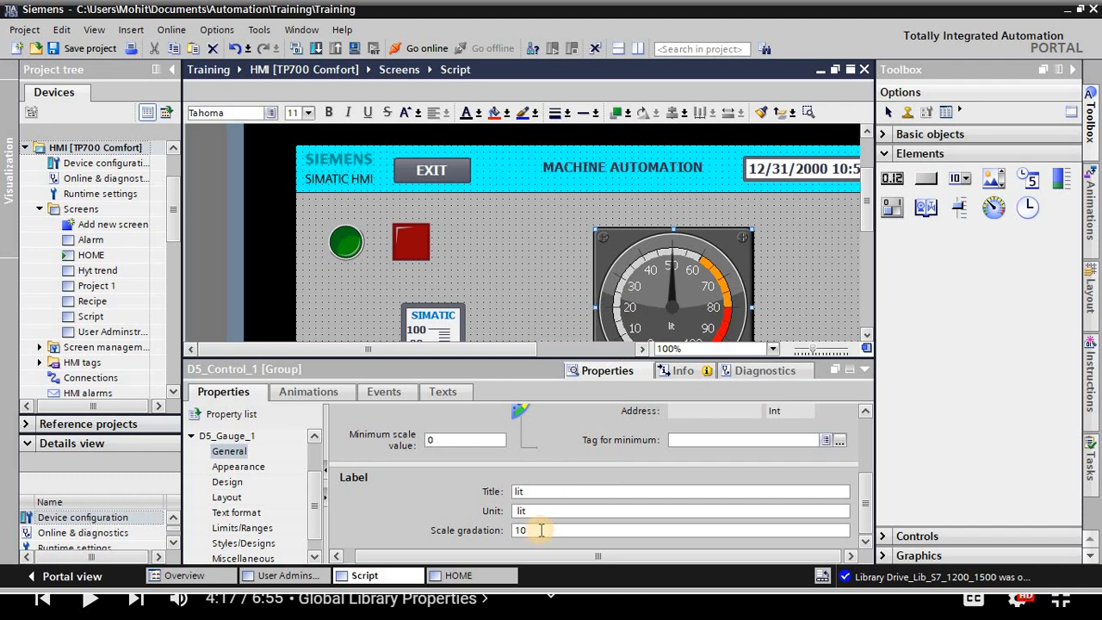
{"action": "left_click", "coordinate": [548, 528]}
{"action": "key", "text": "BackSpace"}
{"action": "key", "text": "BackSpace"}
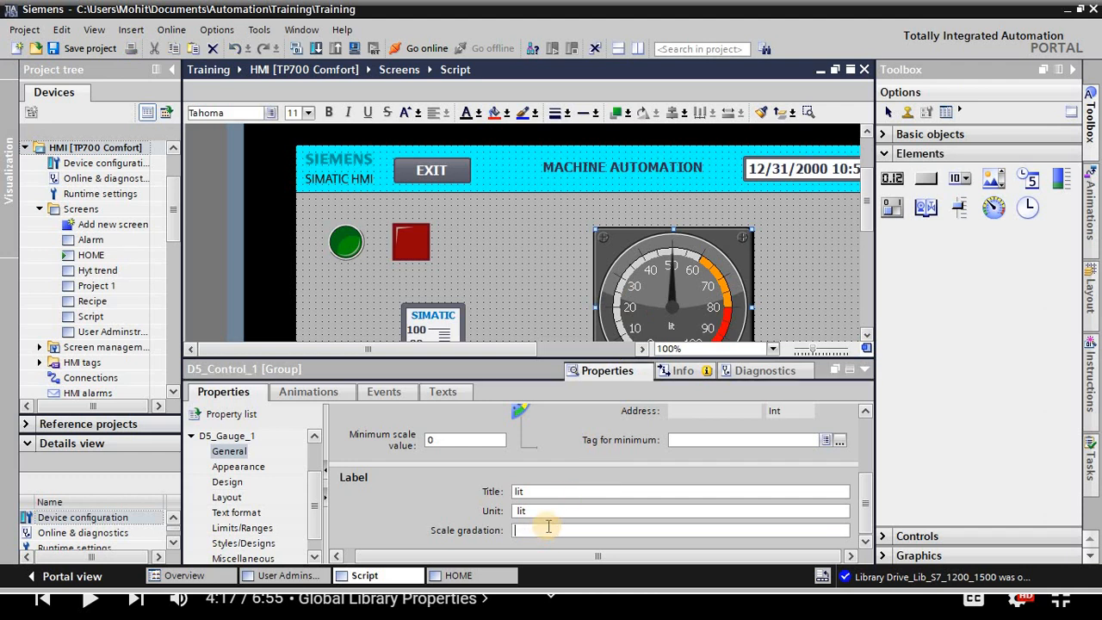
{"action": "key", "text": "Return"}
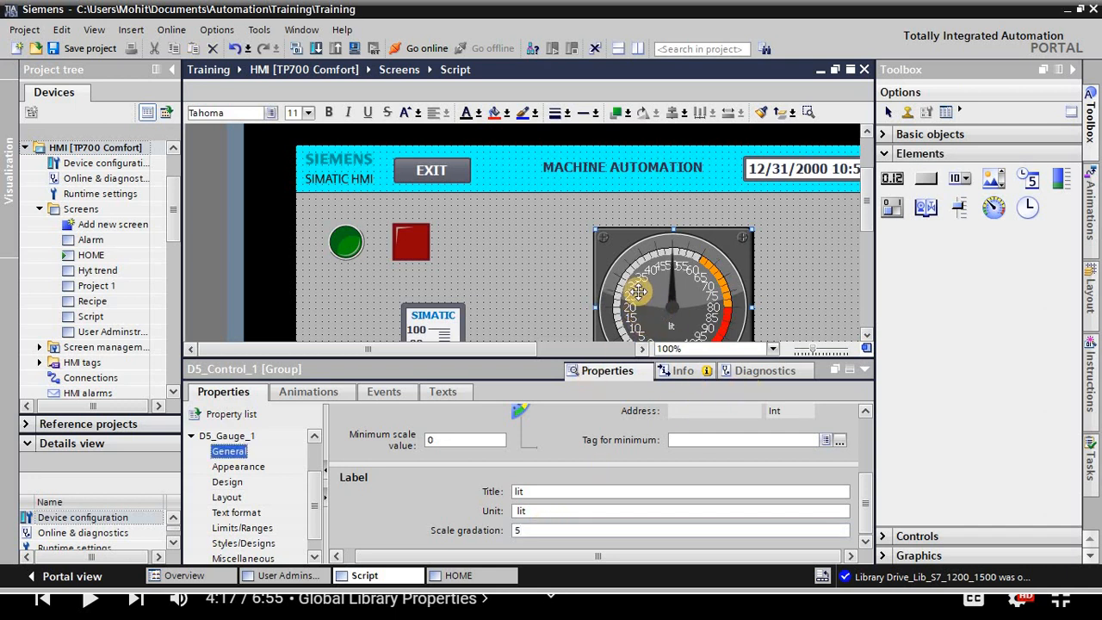
Step: Set the gauge's scale gradation to 20
{"action": "left_click", "coordinate": [543, 531]}
{"action": "key", "text": "BackSpace"}
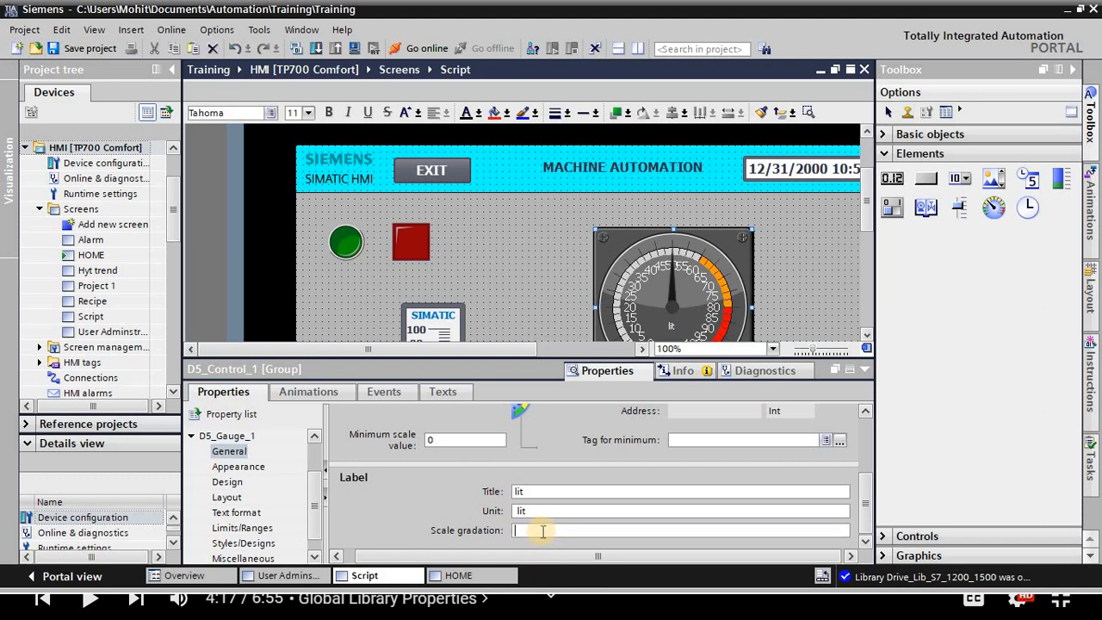
{"action": "type", "text": "20"}
{"action": "key", "text": "Return"}
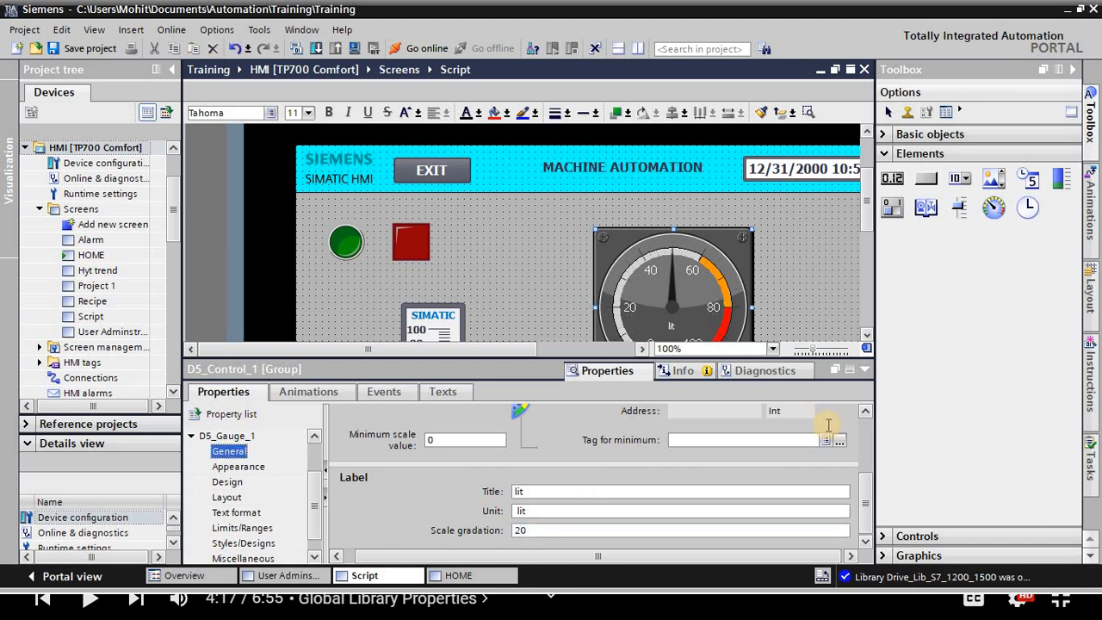
Step: Return the gauge's scale gradation to 10
{"action": "left_click", "coordinate": [590, 531]}
{"action": "key", "text": "BackSpace"}
{"action": "key", "text": "BackSpace"}
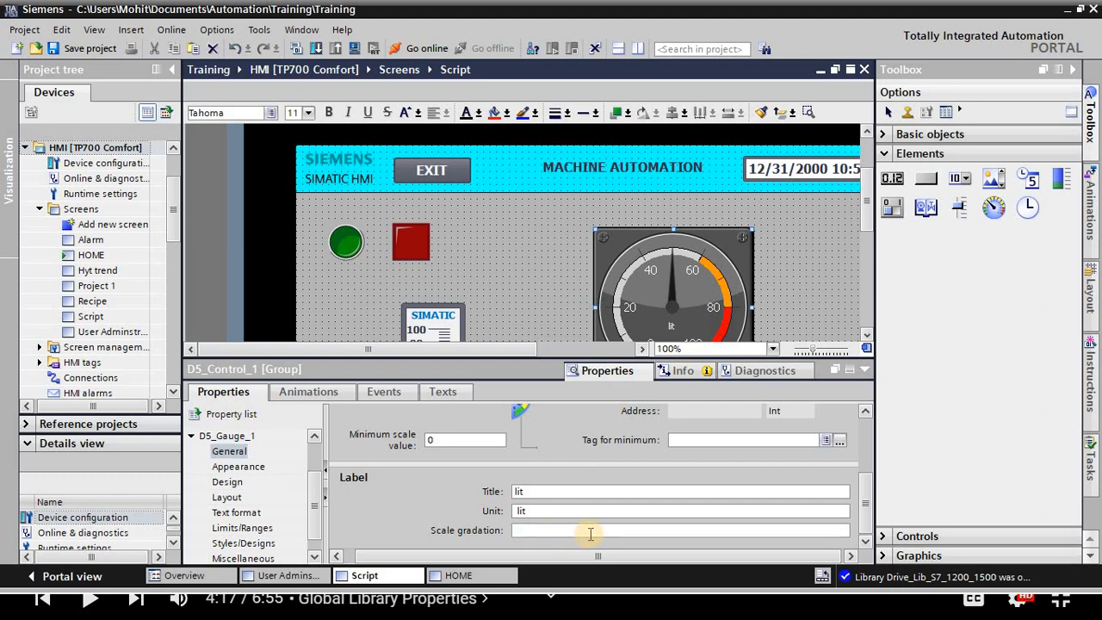
{"action": "key", "text": "Return"}
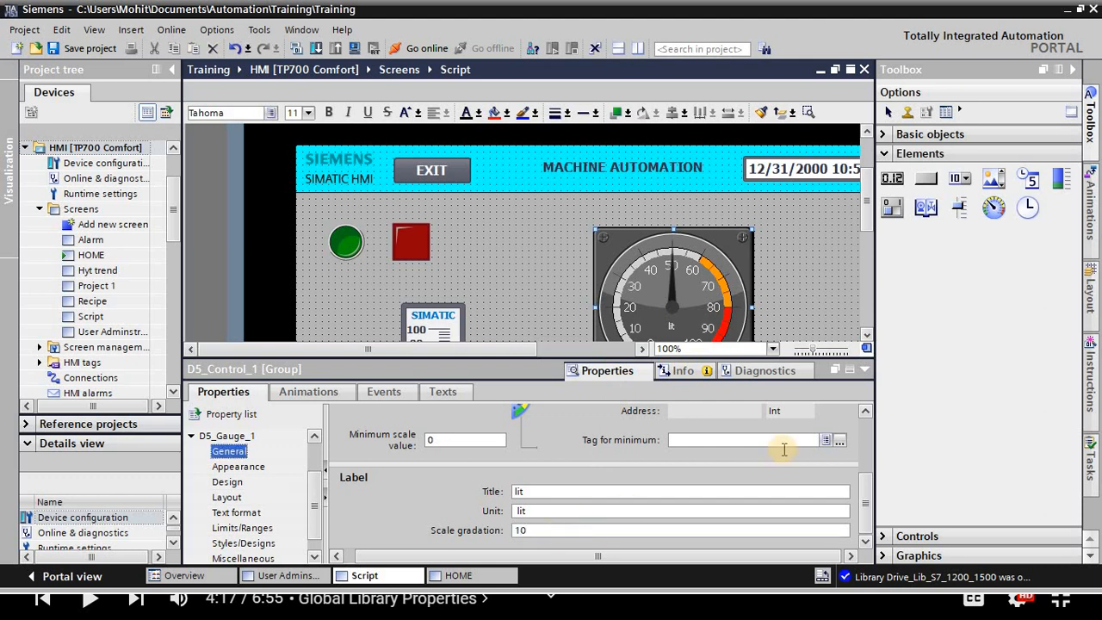
Step: Collapse the properties, start the runtime simulation of HMI [TP700 Comfort], and open the Script screen in the simulated panel
{"action": "left_click", "coordinate": [863, 372]}
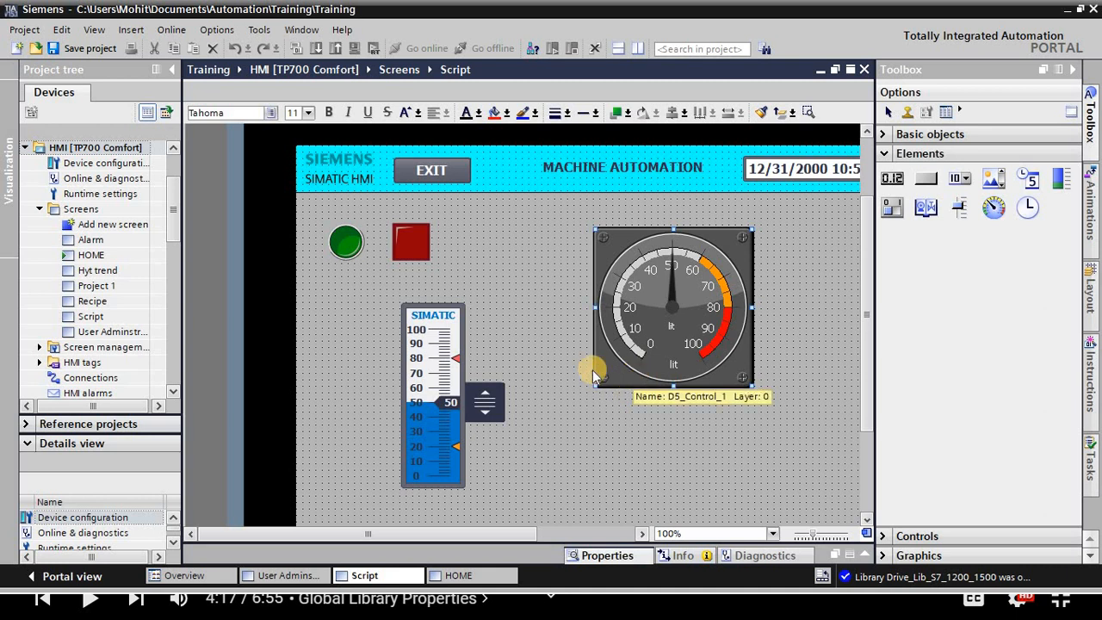
{"action": "left_click", "coordinate": [59, 148]}
{"action": "left_click", "coordinate": [354, 48]}
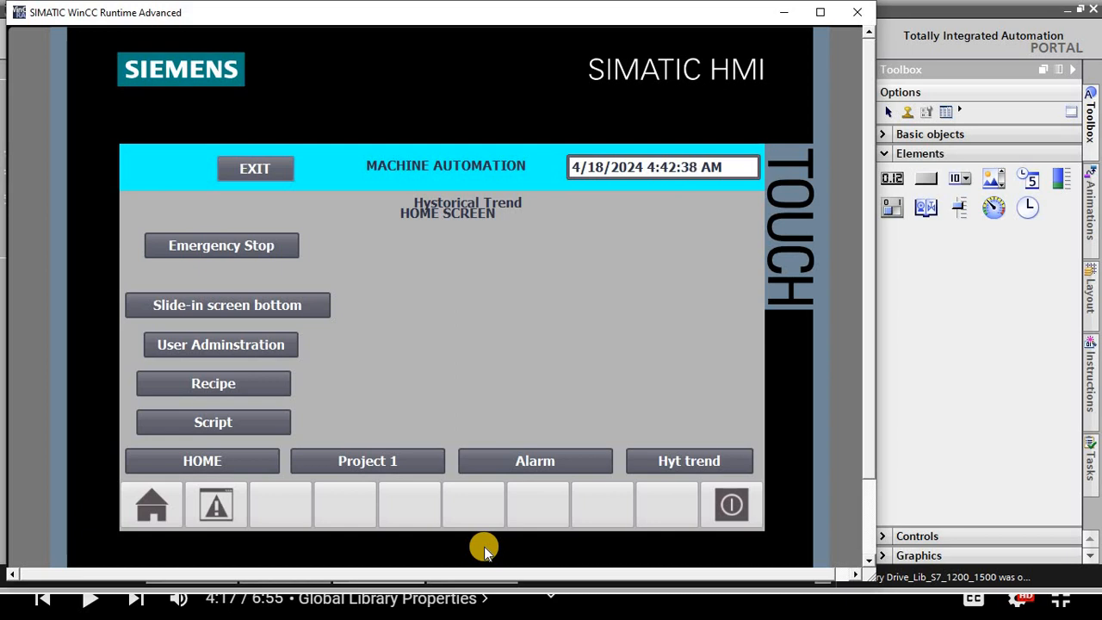
{"action": "left_click", "coordinate": [167, 425]}
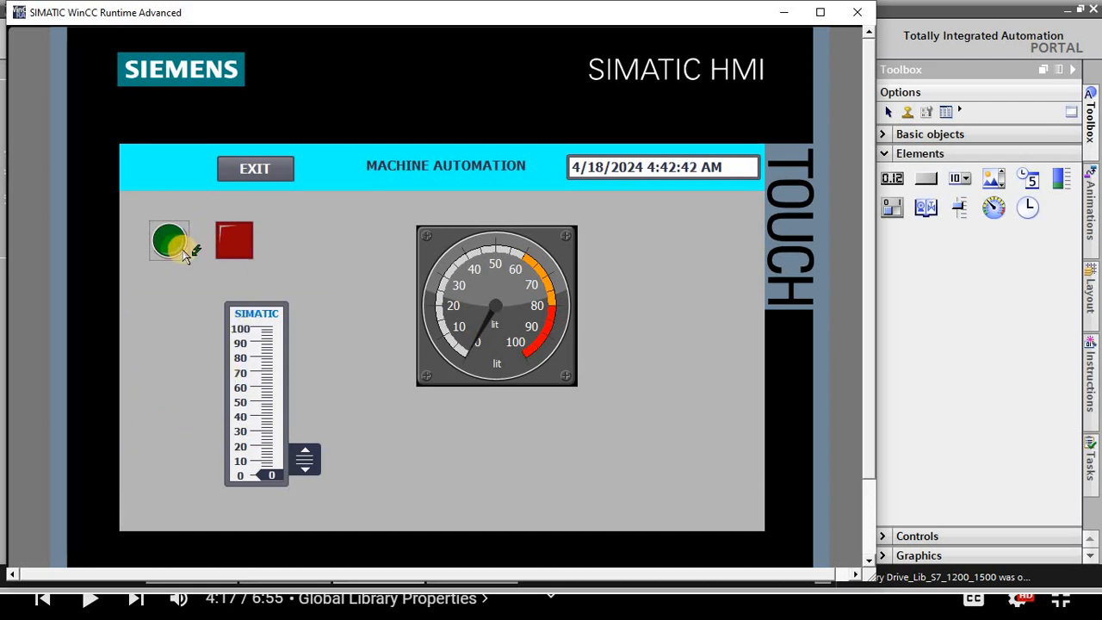
Step: Test the green pushbutton by switching it on and off, and raise the slider to about 66 in the runtime
{"action": "left_click", "coordinate": [188, 253]}
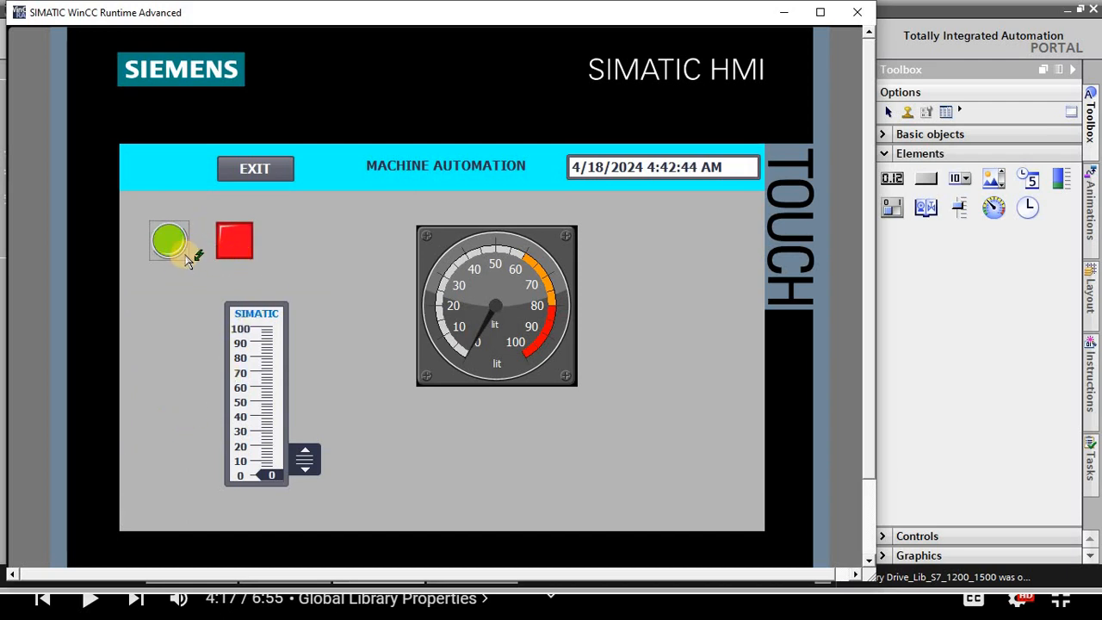
{"action": "left_click", "coordinate": [158, 249]}
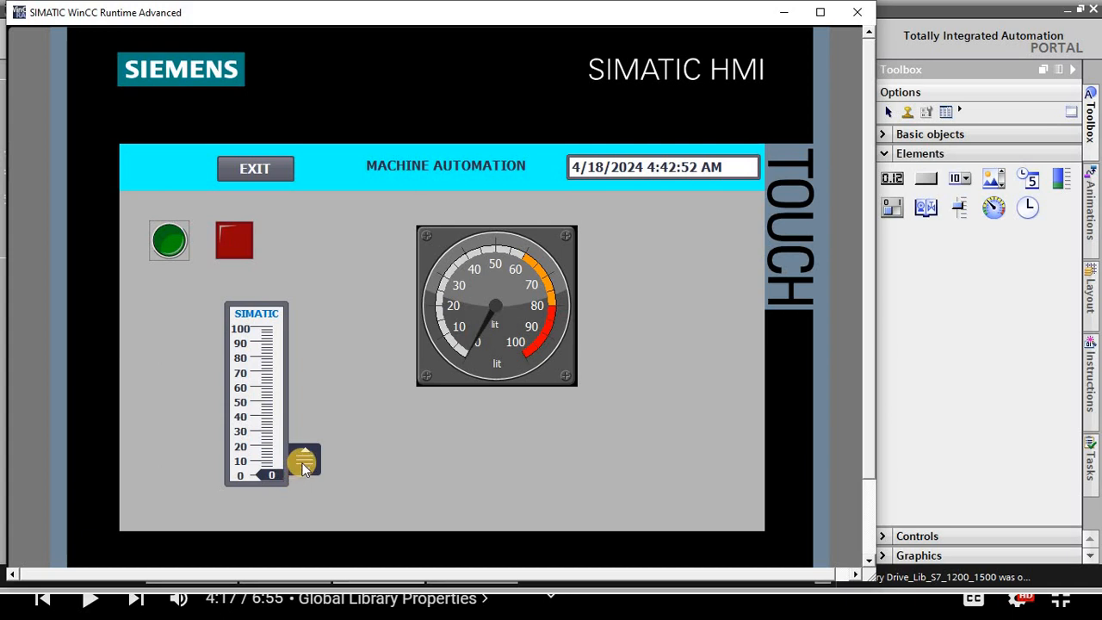
{"action": "left_click_drag", "start_coordinate": [304, 466], "coordinate": [291, 374]}
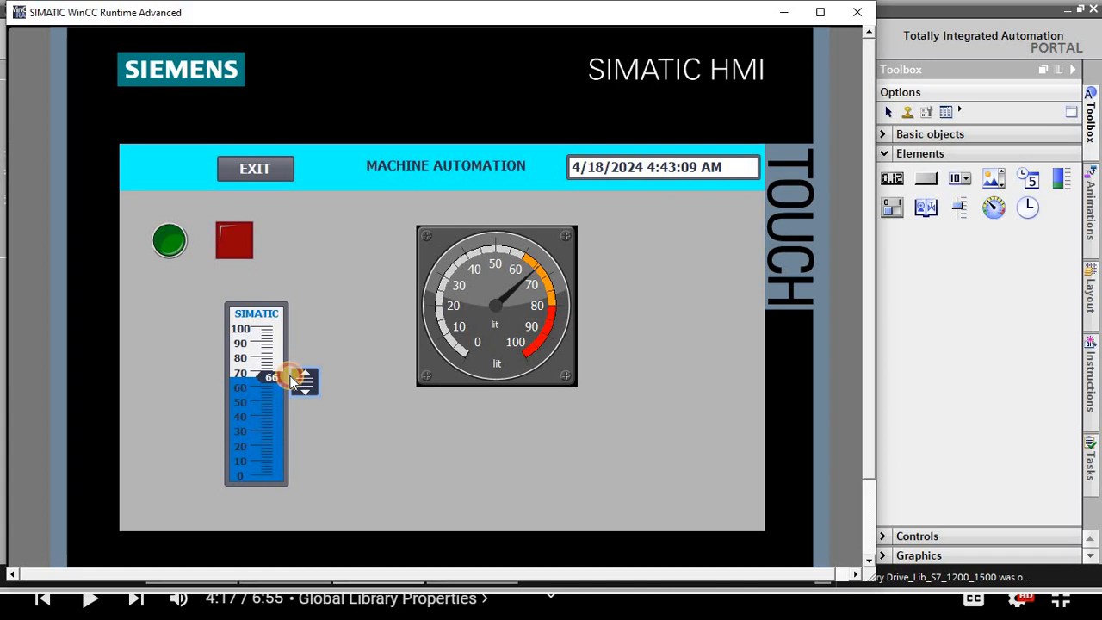